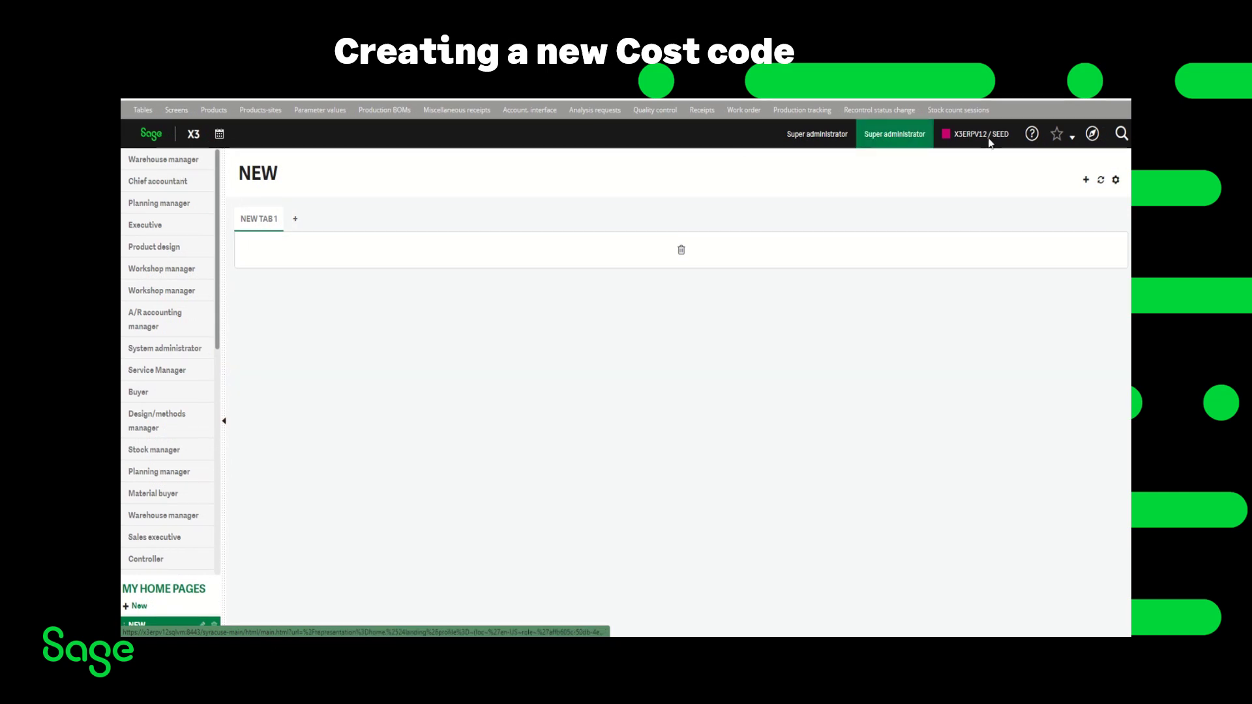
From Logistics tables > Costs, create a new cost coded COST_001 with description NA COST.
click(1093, 134)
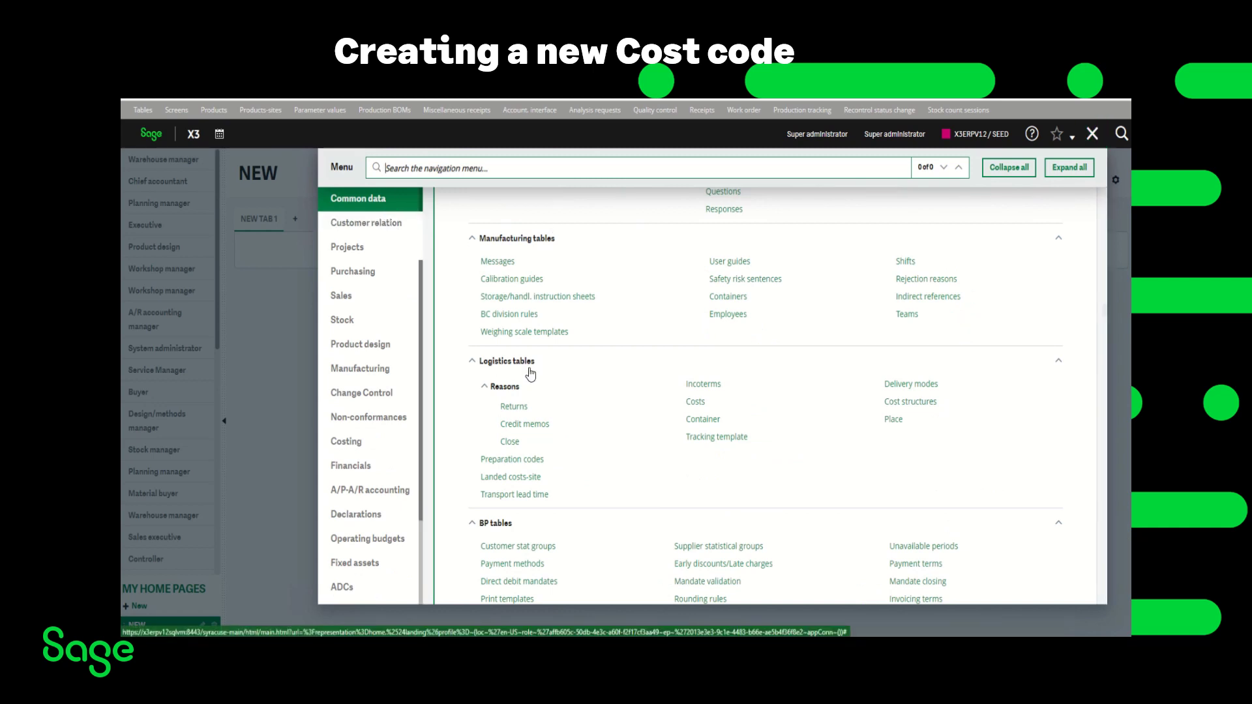
click(696, 402)
click(1126, 208)
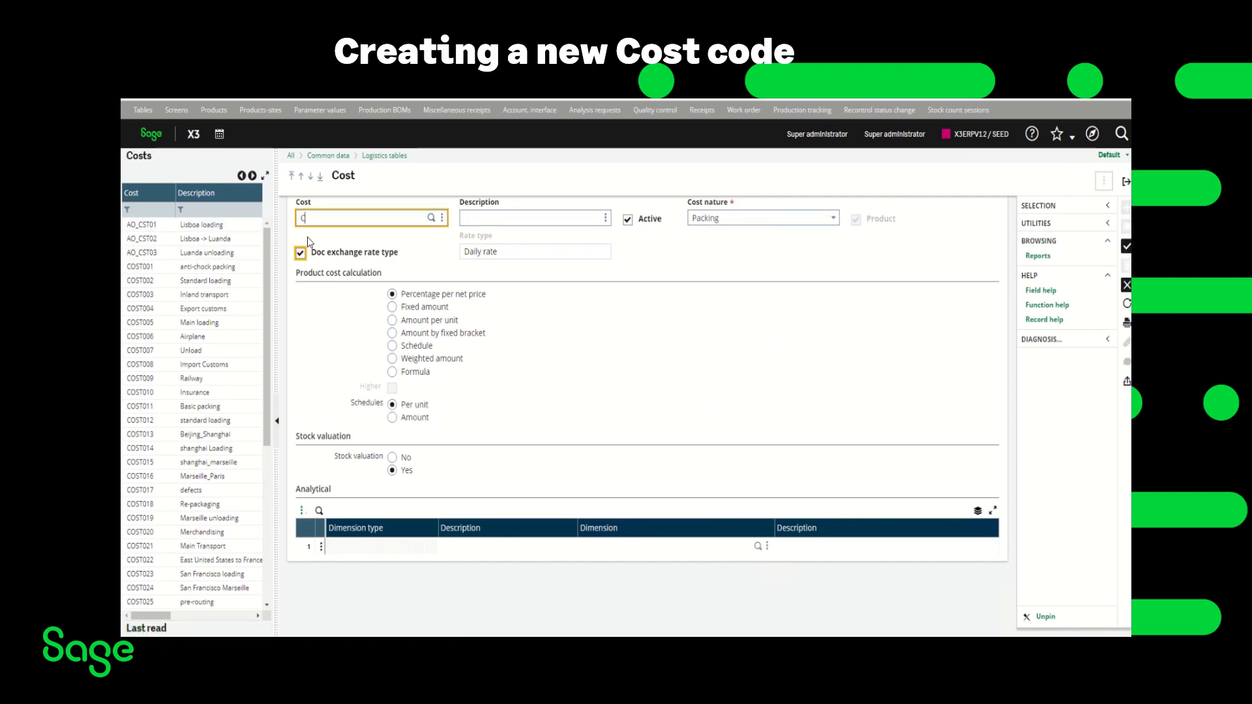
text(COST_001)
key(Tab)
text(NA COST)
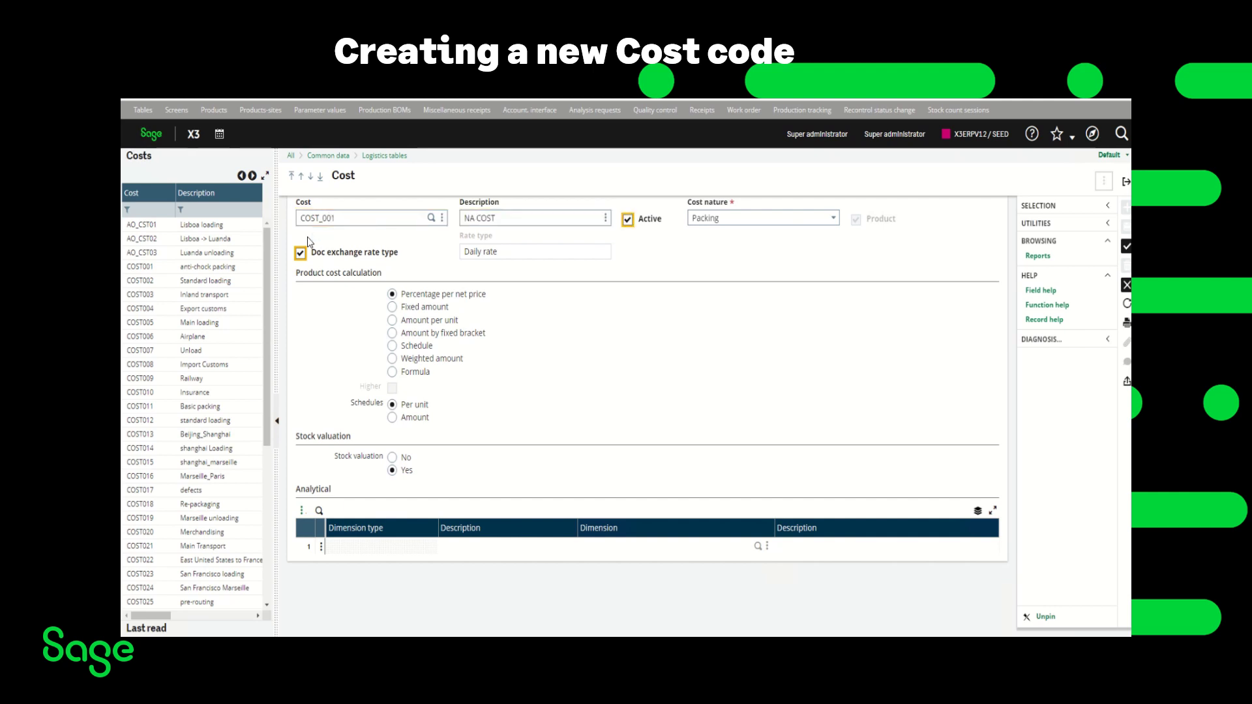
key(Tab)
Set Cost nature to Loading, keeping Daily rate and Doc exchange rate type ticked.
click(833, 219)
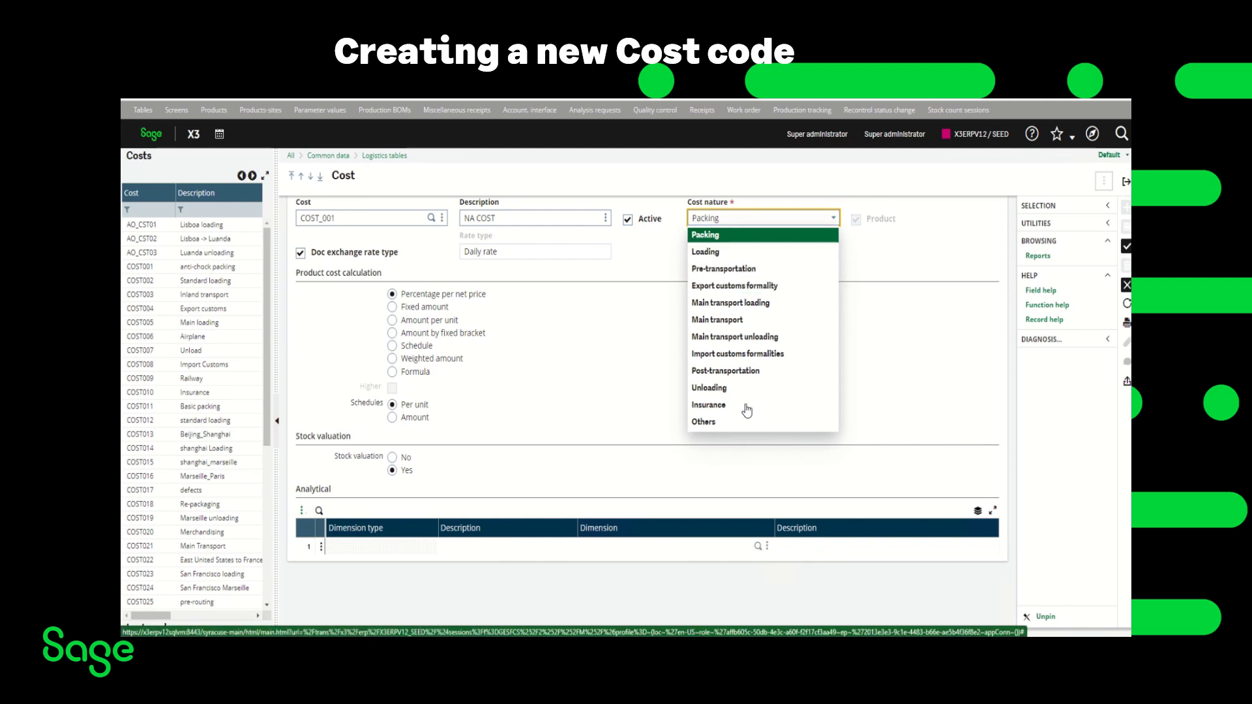
click(716, 254)
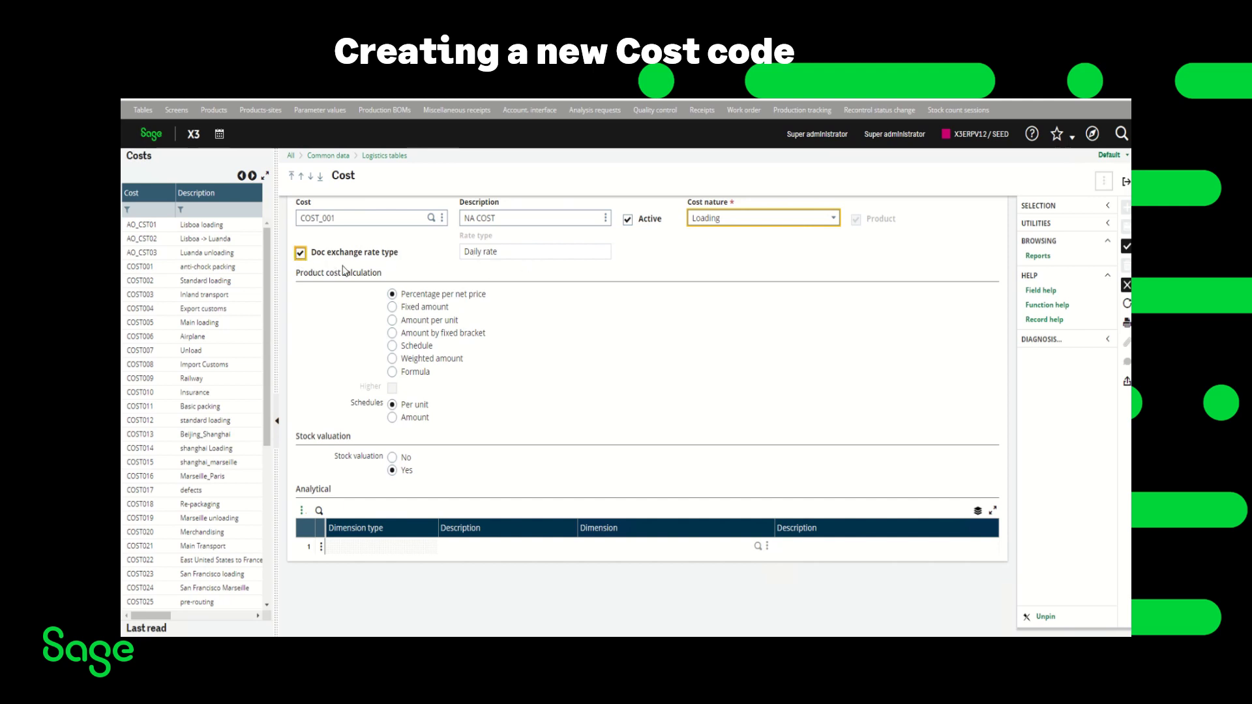
click(301, 253)
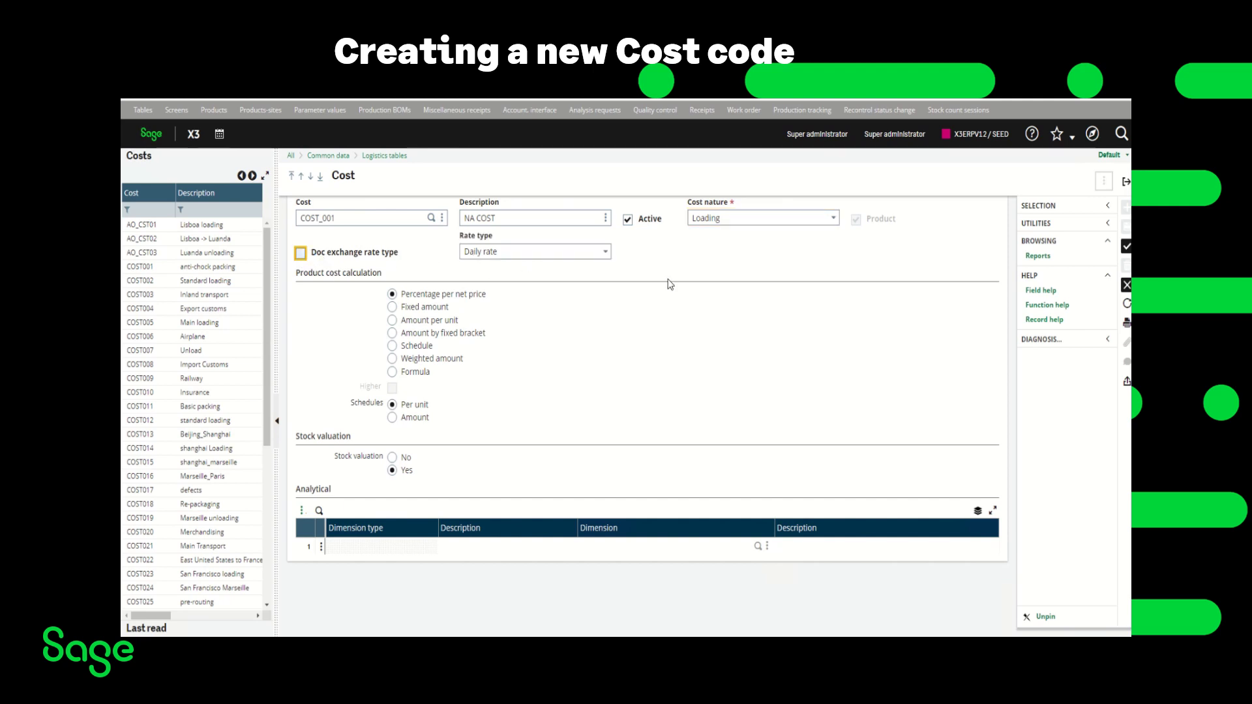
click(605, 254)
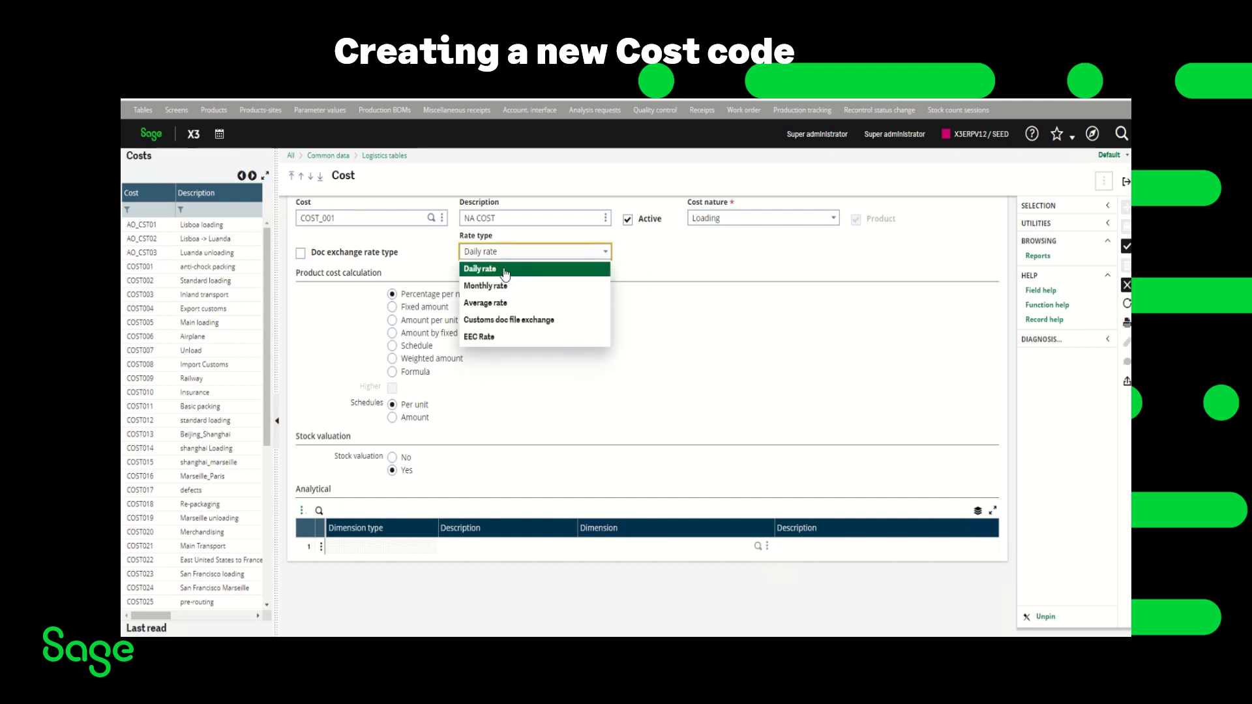
click(505, 270)
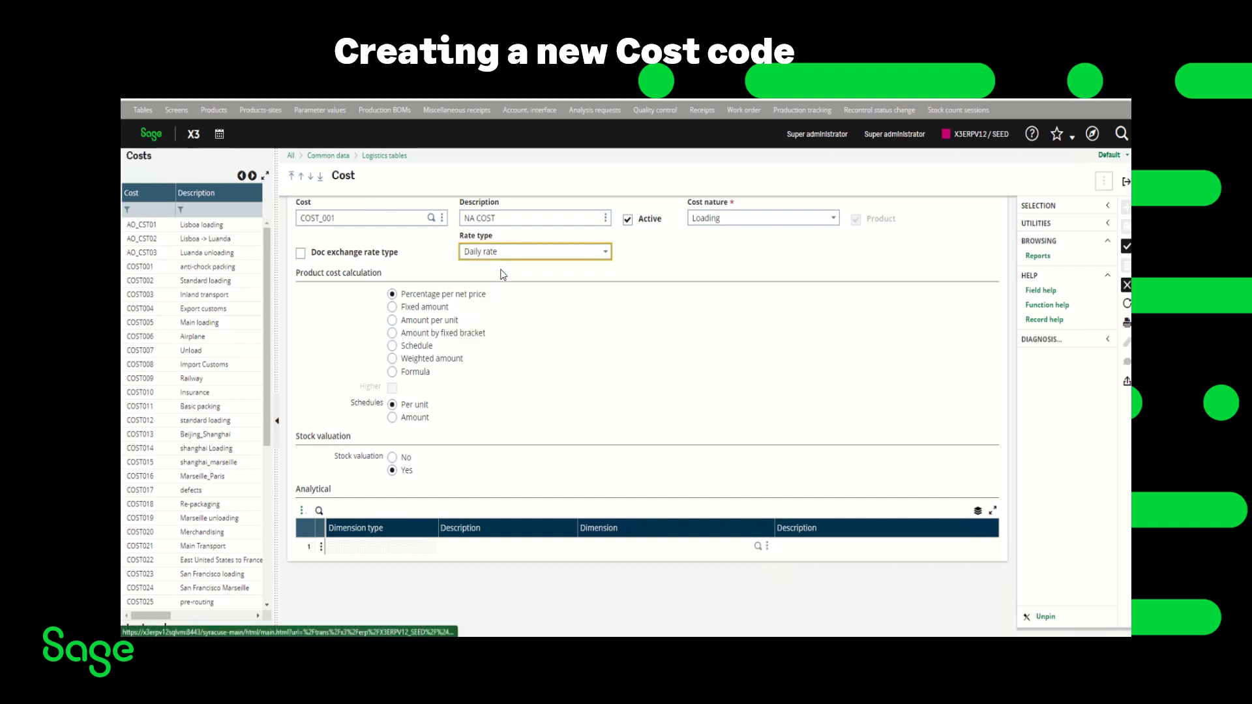
click(302, 254)
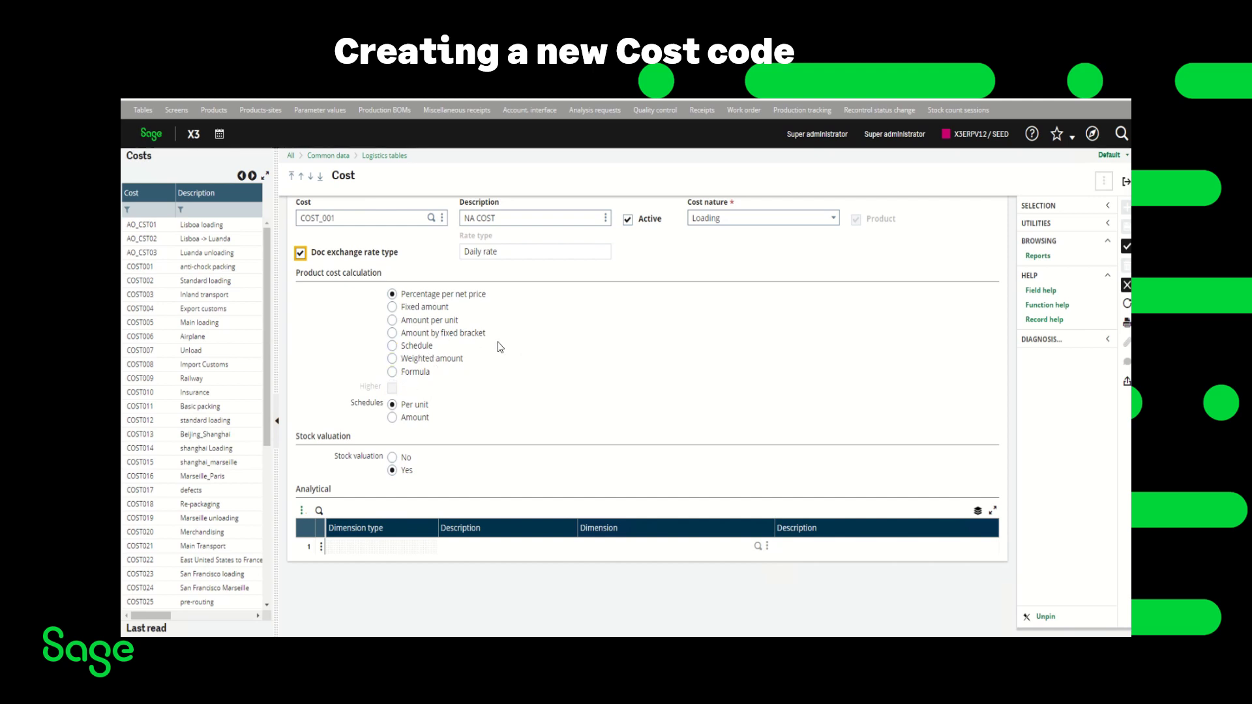
Choose Fixed amount product cost calculation and create the COST_001 record.
click(392, 308)
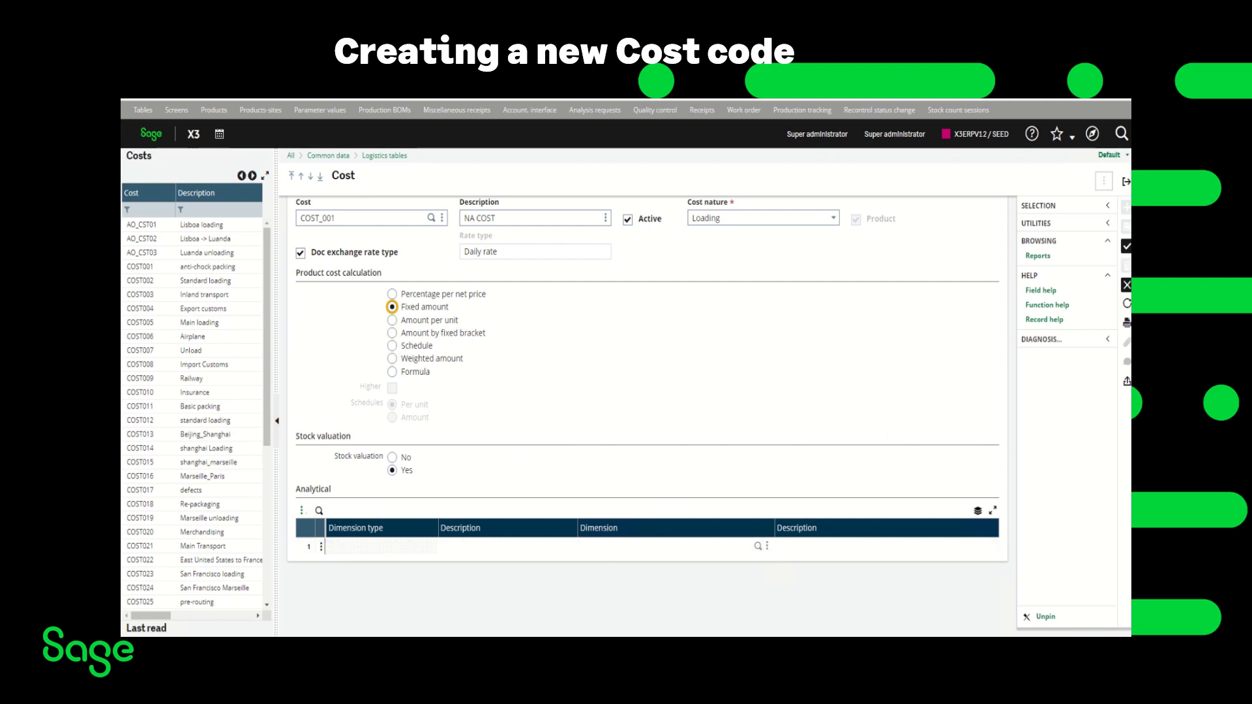
click(1127, 246)
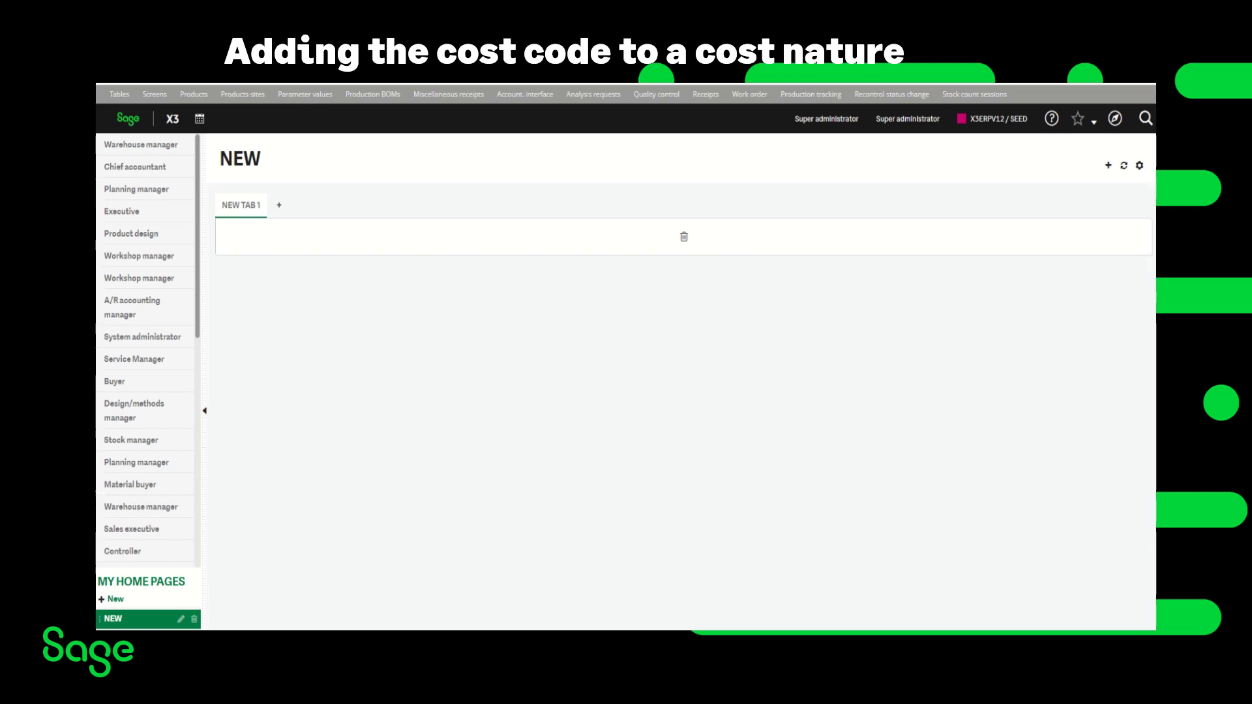
Open Cost structures under Logistics tables, showing COST_NA001 and its cost lines.
click(1119, 124)
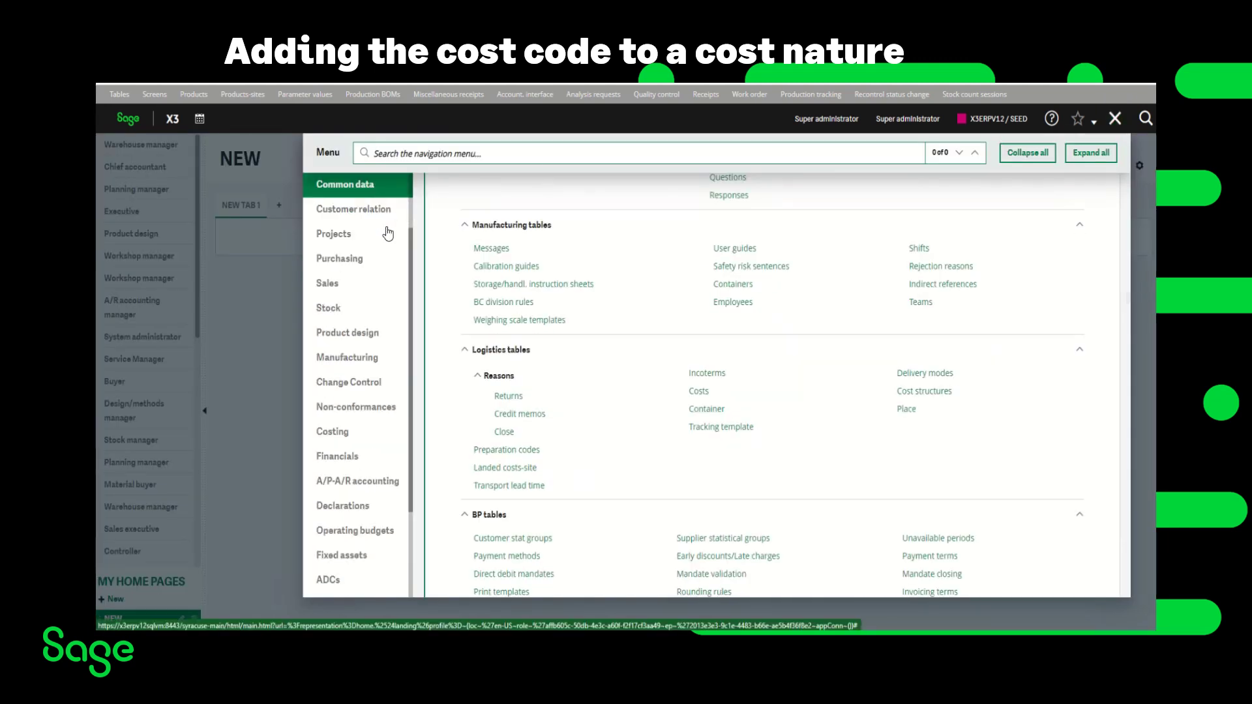
click(939, 400)
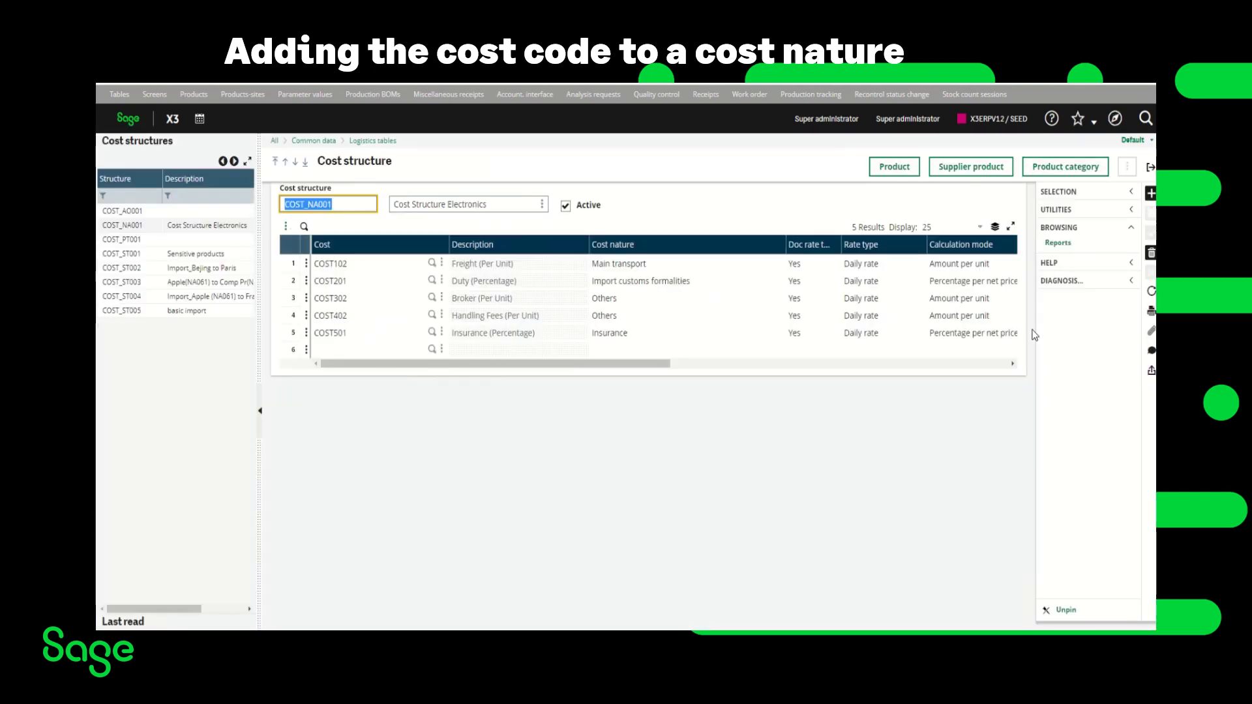
Create a new cost structure coded COST_NA002 with description NA002, left Active.
click(1151, 193)
text(COST)
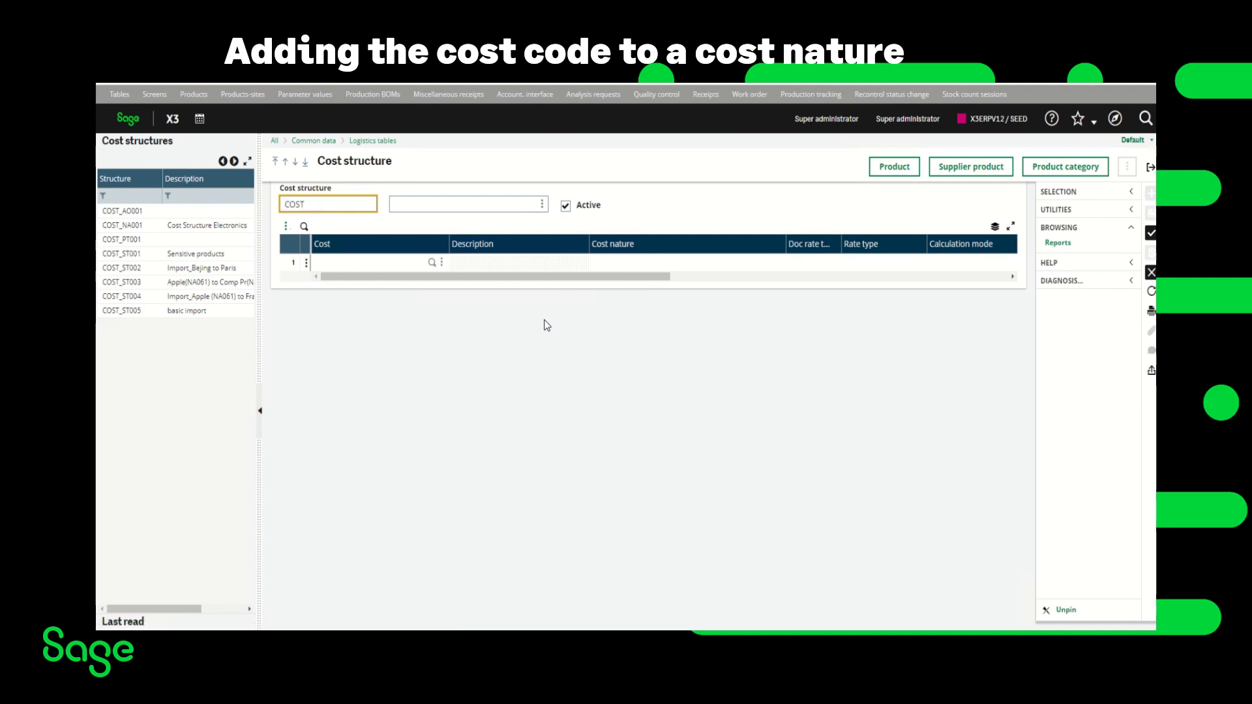
text(_NA002)
key(Tab)
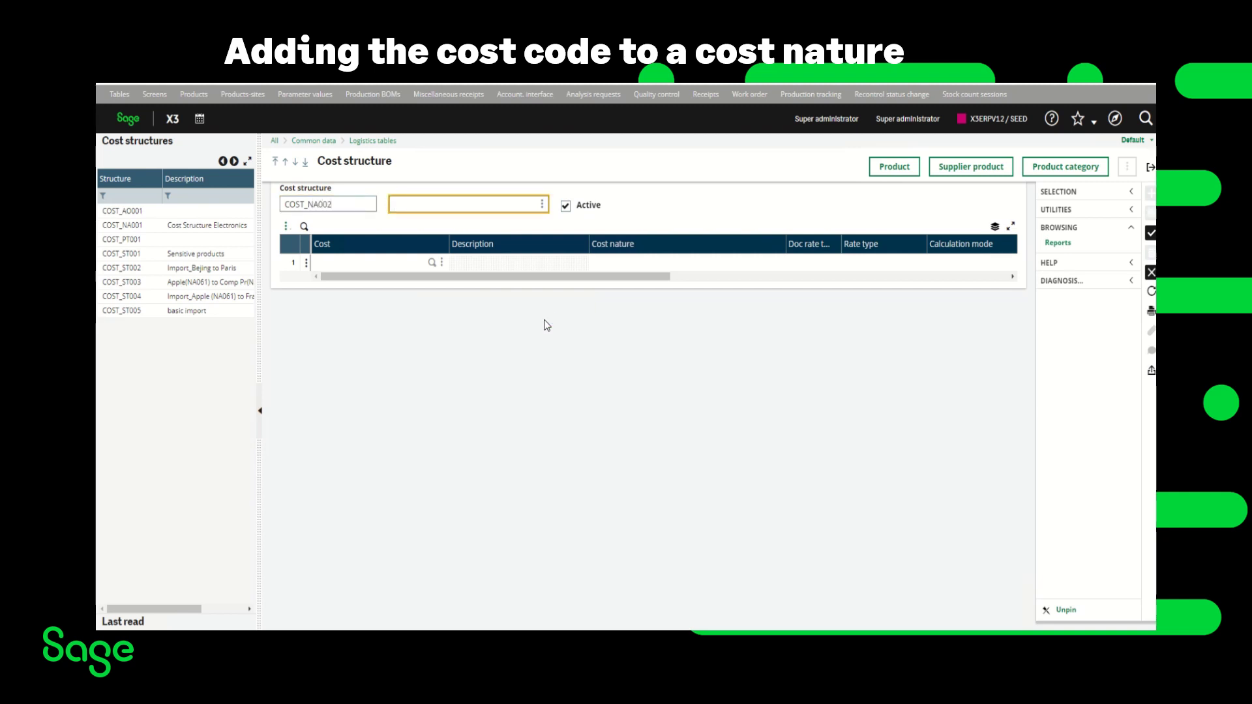
text(NA002)
key(Tab)
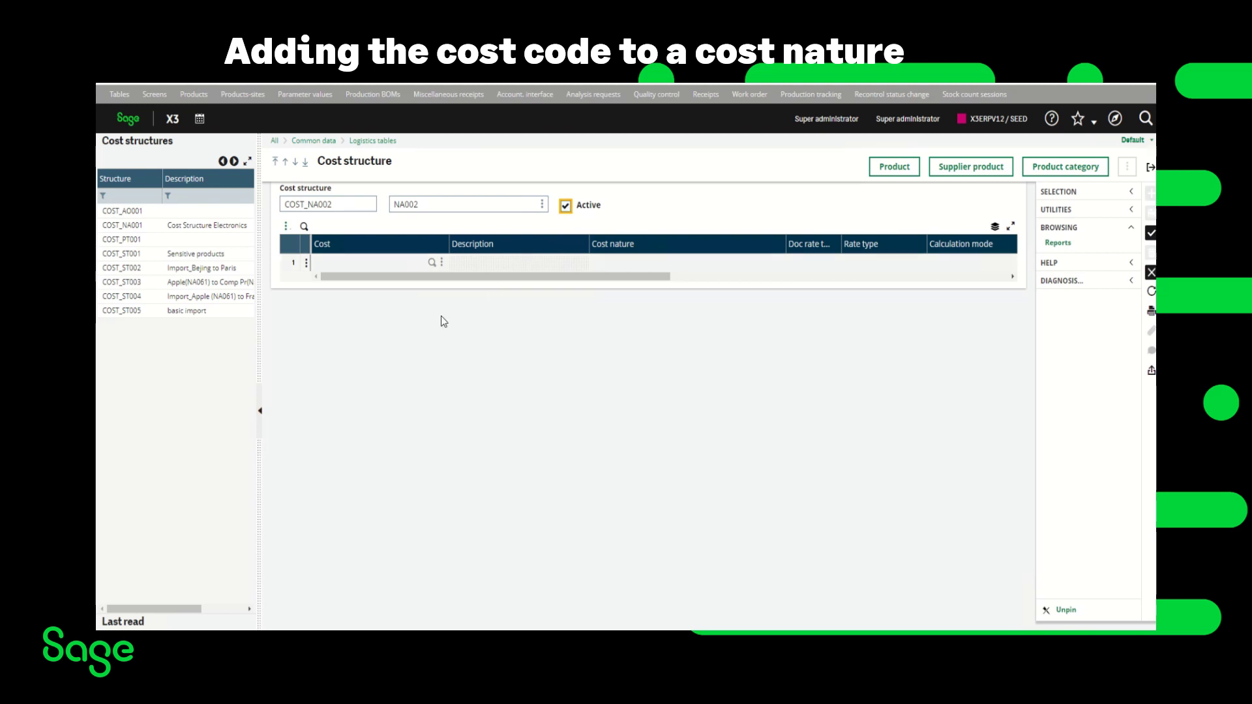
Pick COST_001 from the Selection Costs list as line 1 of COST_NA002.
click(432, 262)
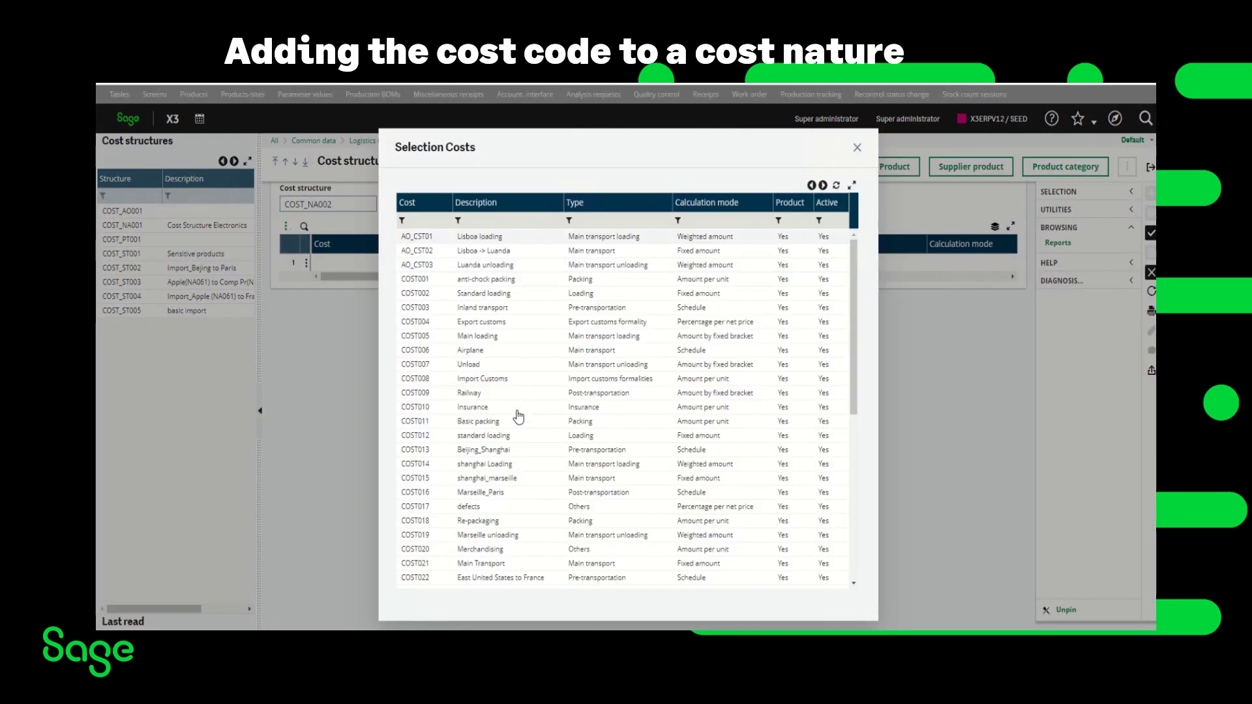
scroll(499, 434, down, 5)
scroll(500, 434, down, 3)
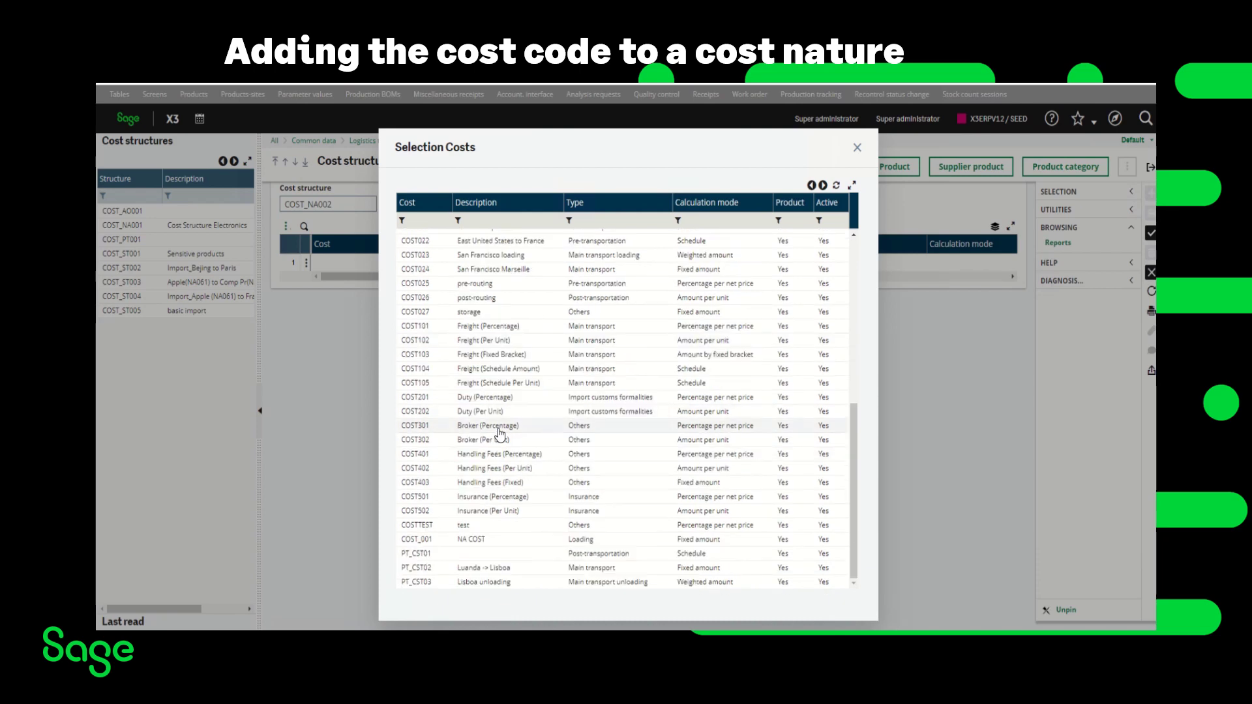
click(429, 539)
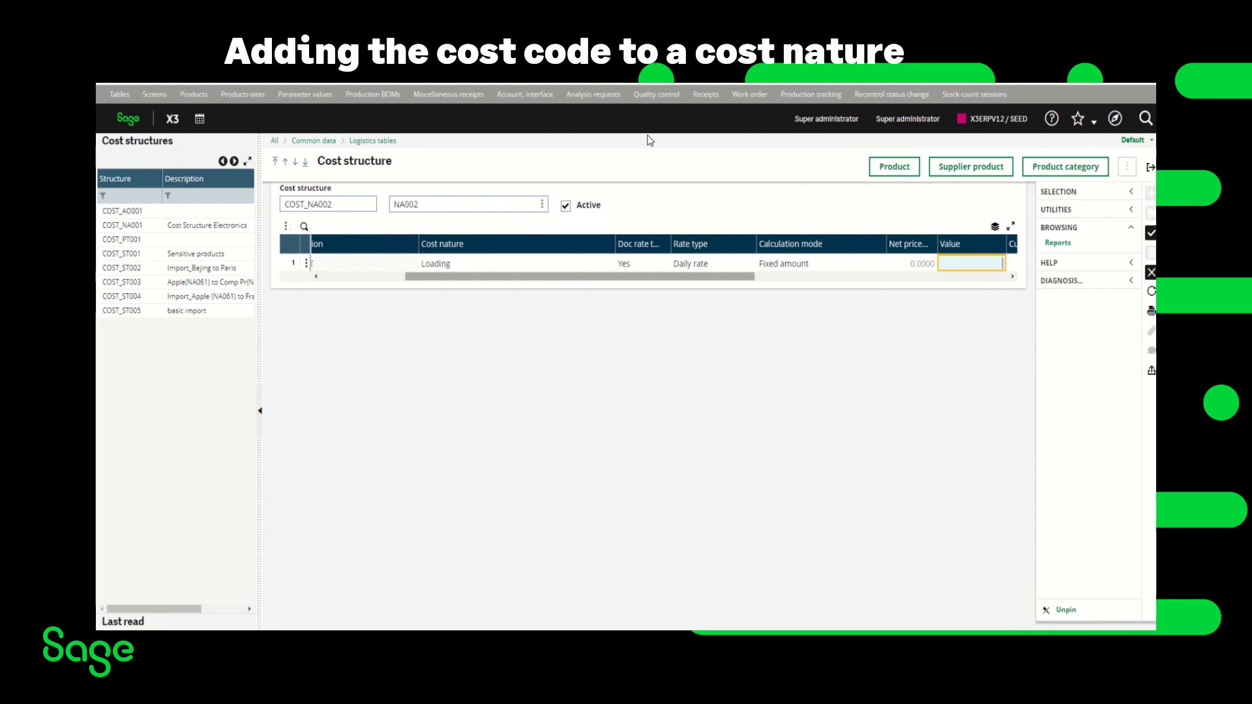
Value the COST_001 line at 10 in USD and create the COST_NA002 structure.
click(970, 262)
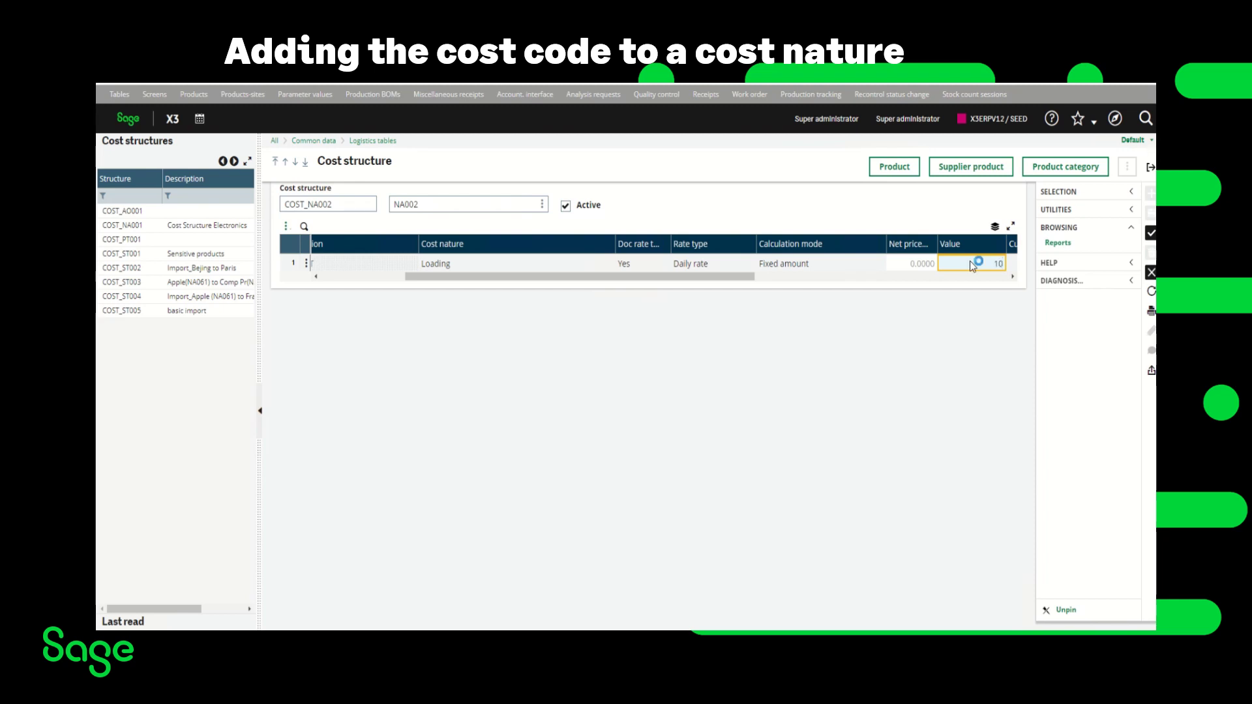
key(Tab)
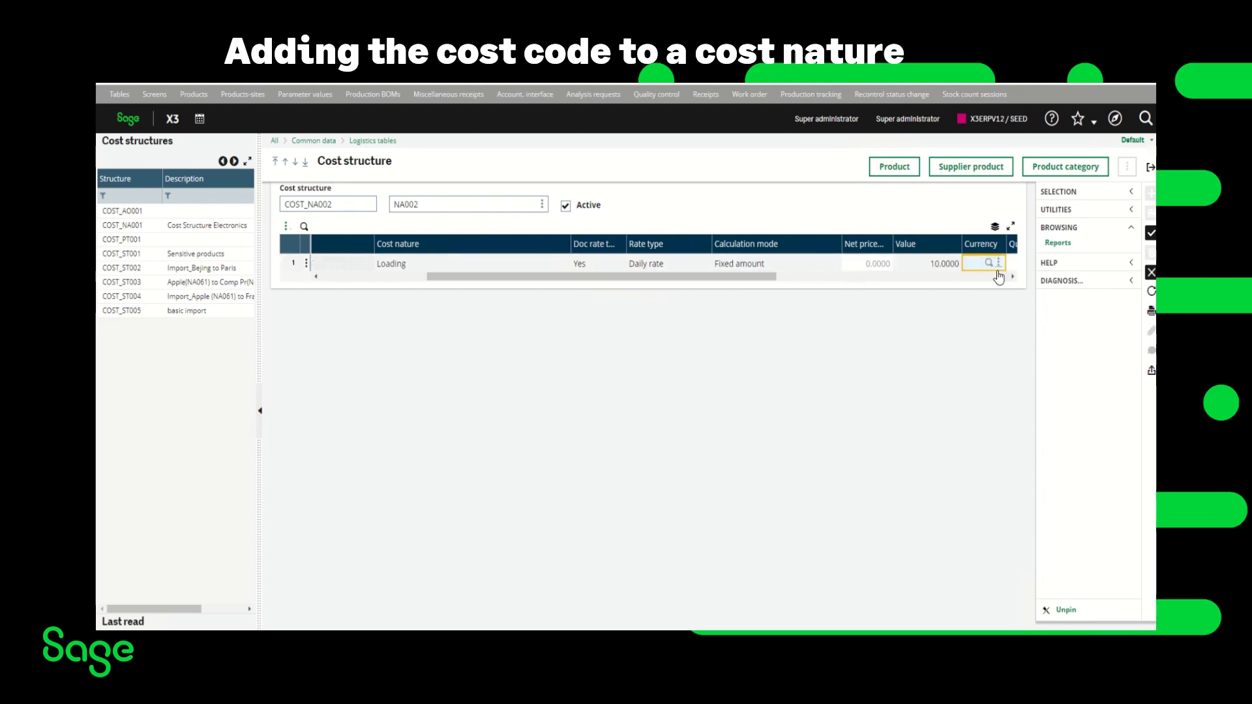
text(USD)
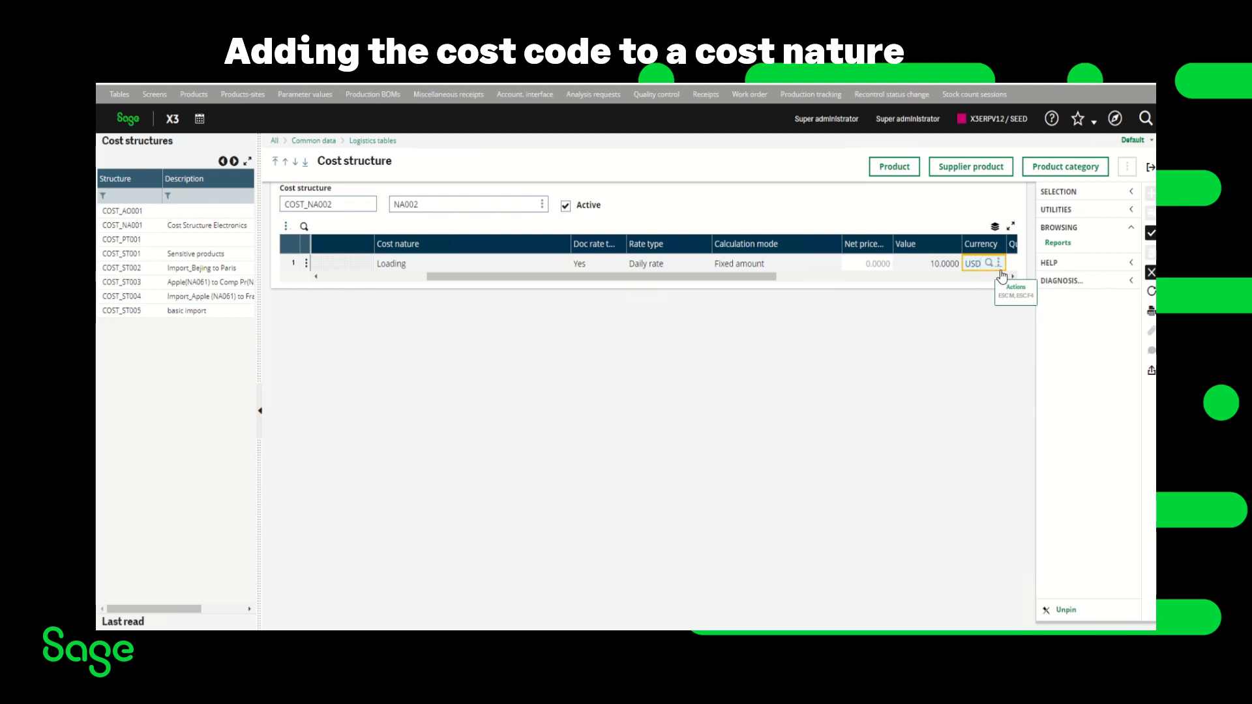
click(1151, 236)
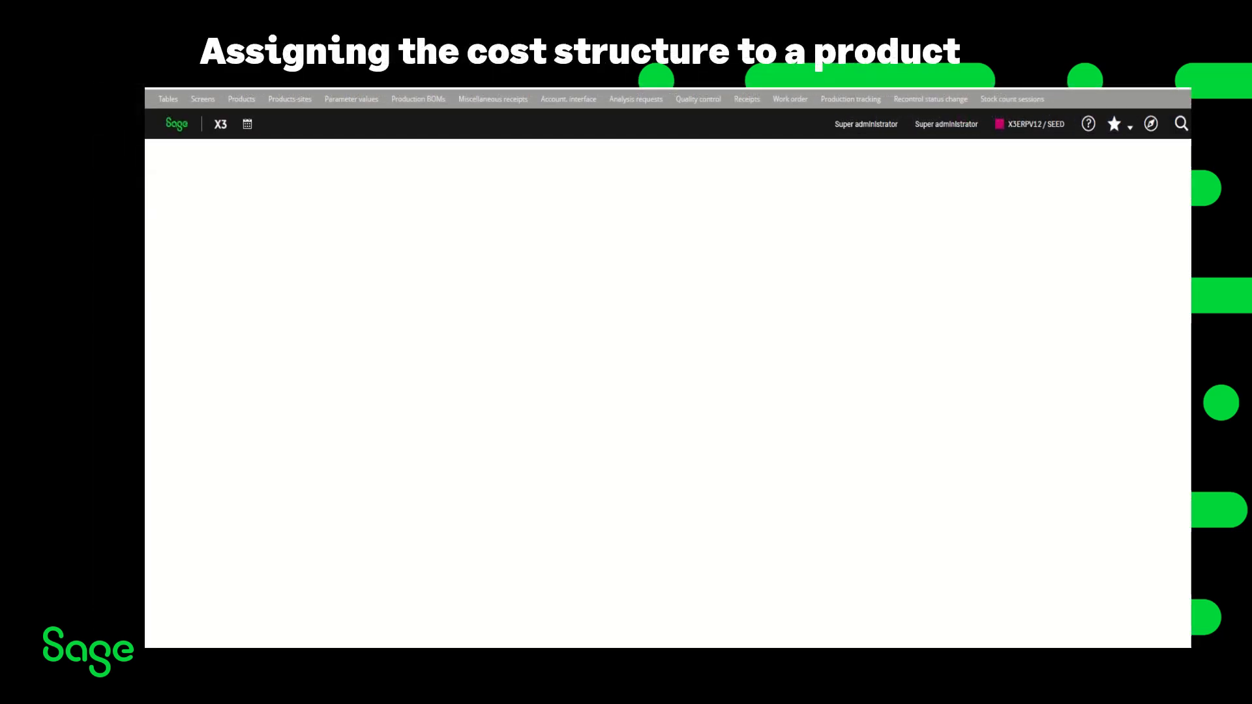
click(1153, 130)
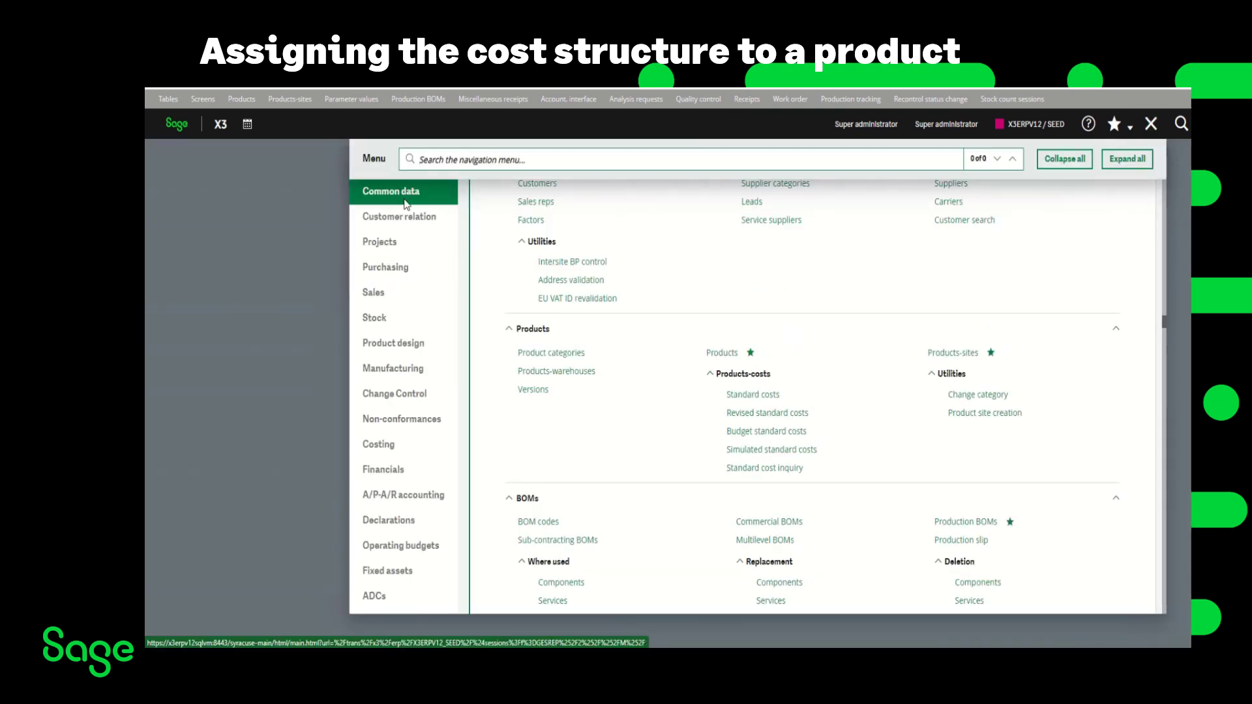
click(721, 353)
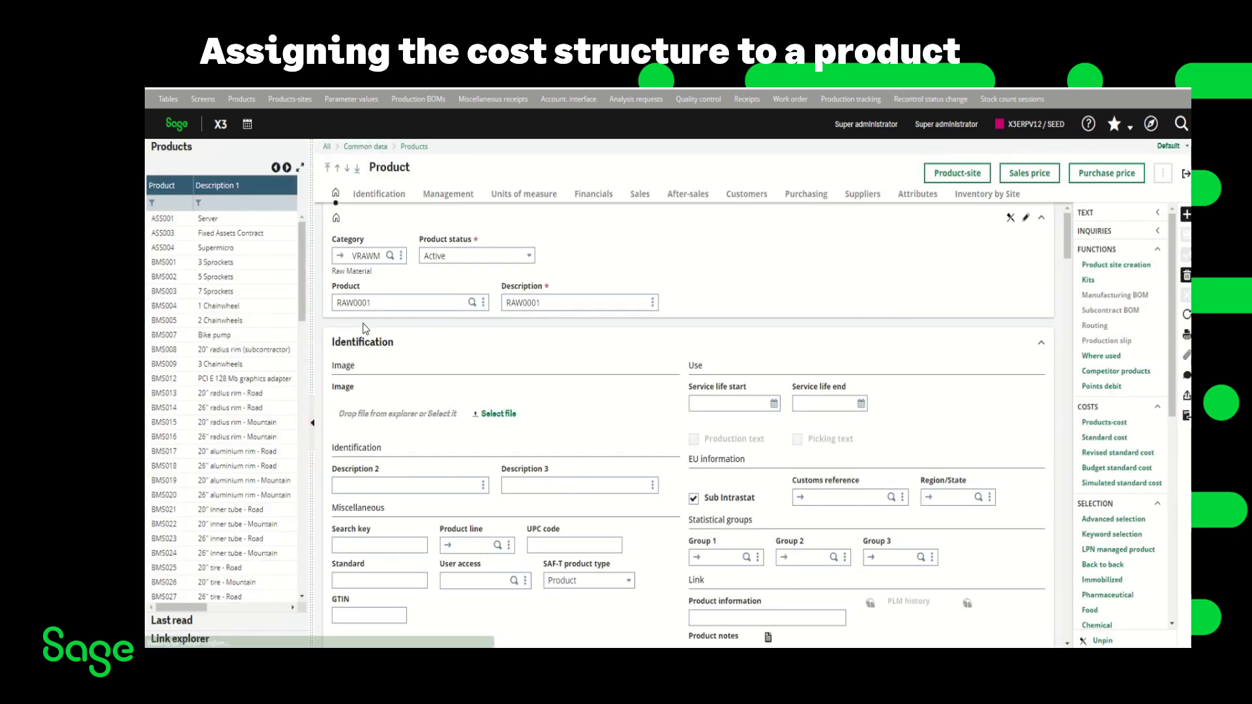
click(819, 198)
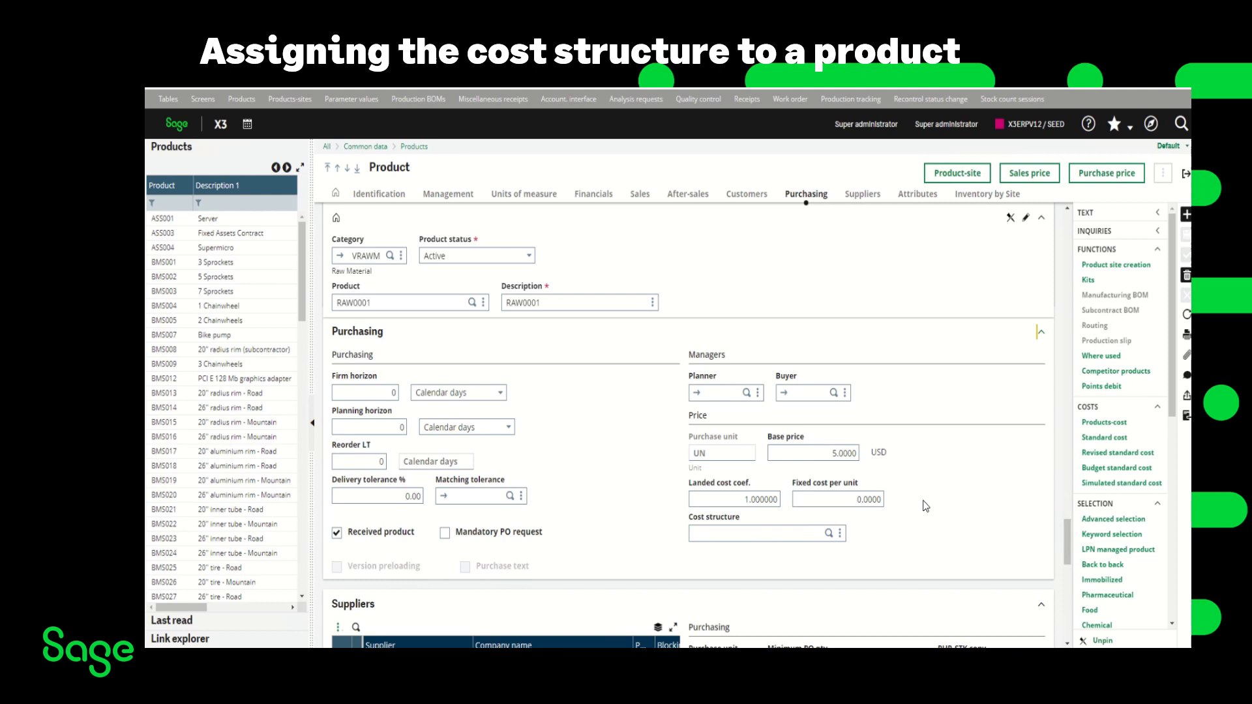
scroll(927, 501, down, 1)
scroll(926, 501, down, 1)
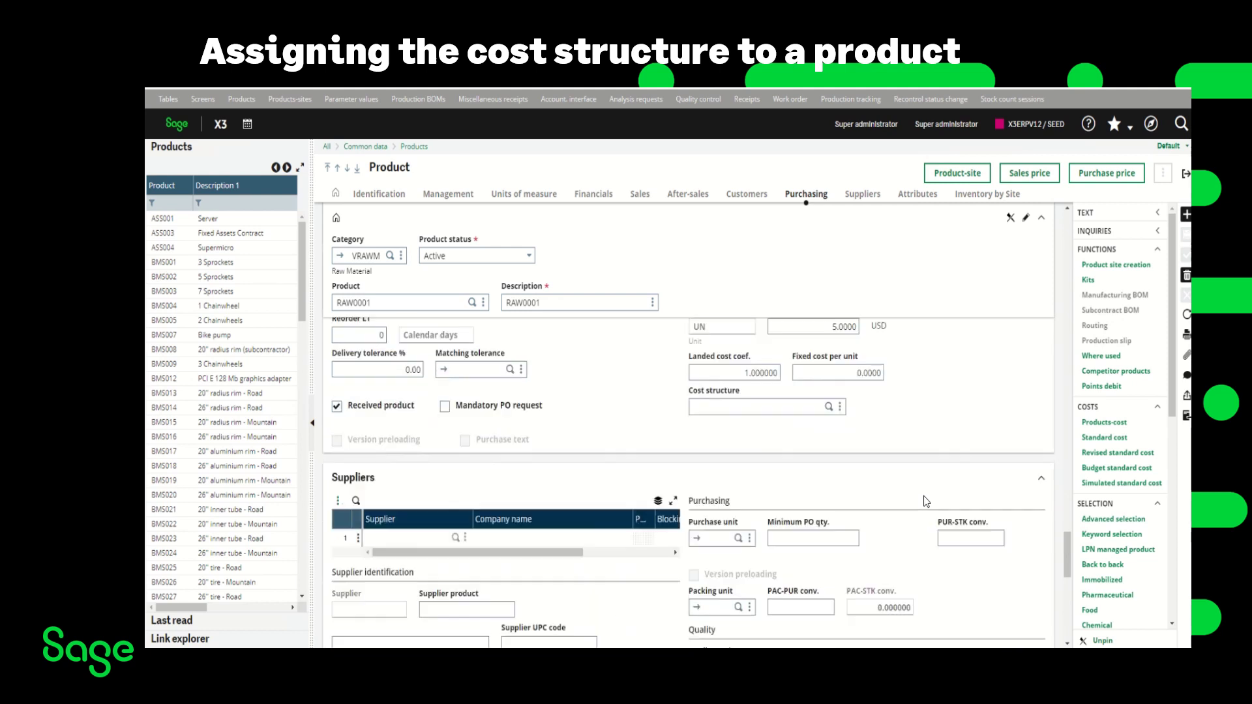
scroll(926, 501, down, 1)
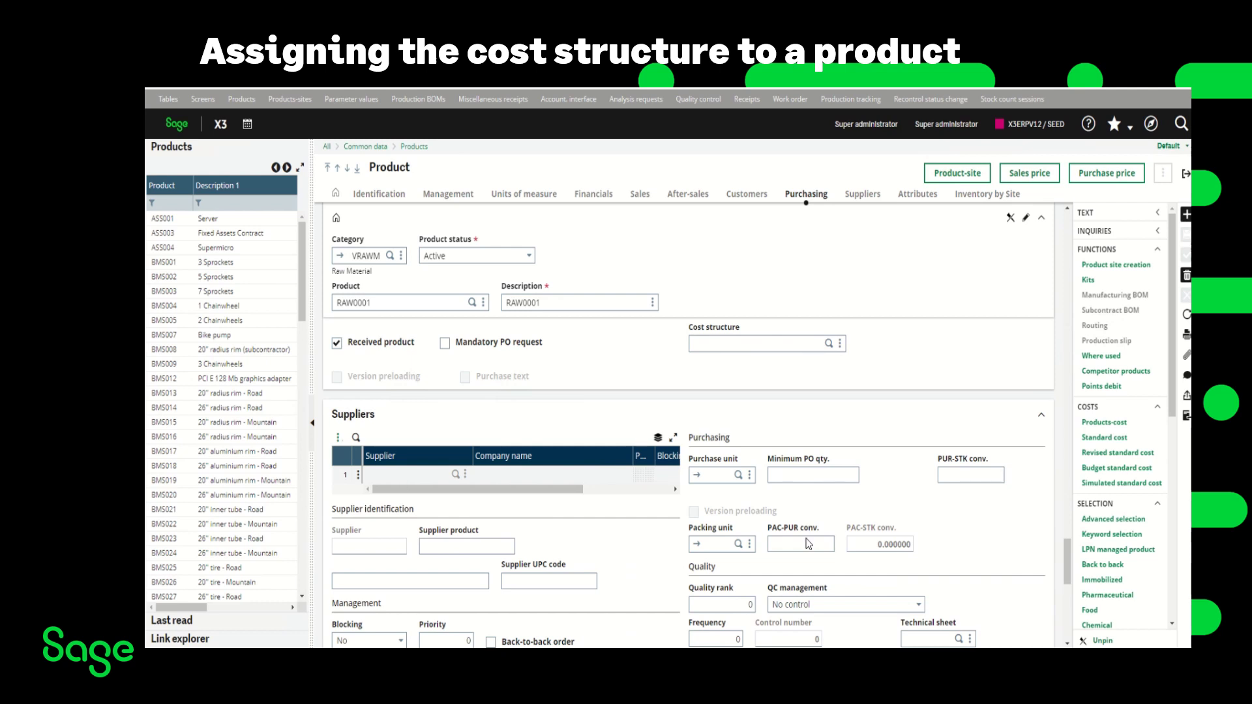
scroll(834, 532, down, 1)
scroll(836, 535, down, 1)
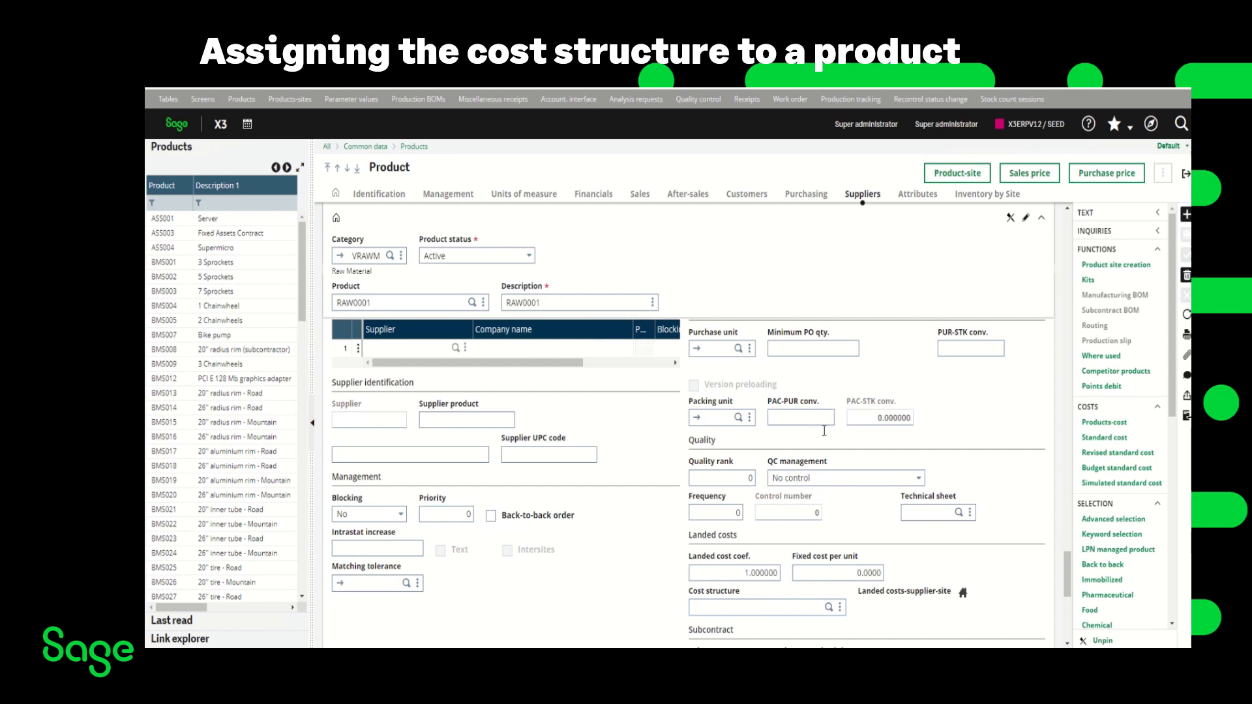
scroll(825, 420, up, 4)
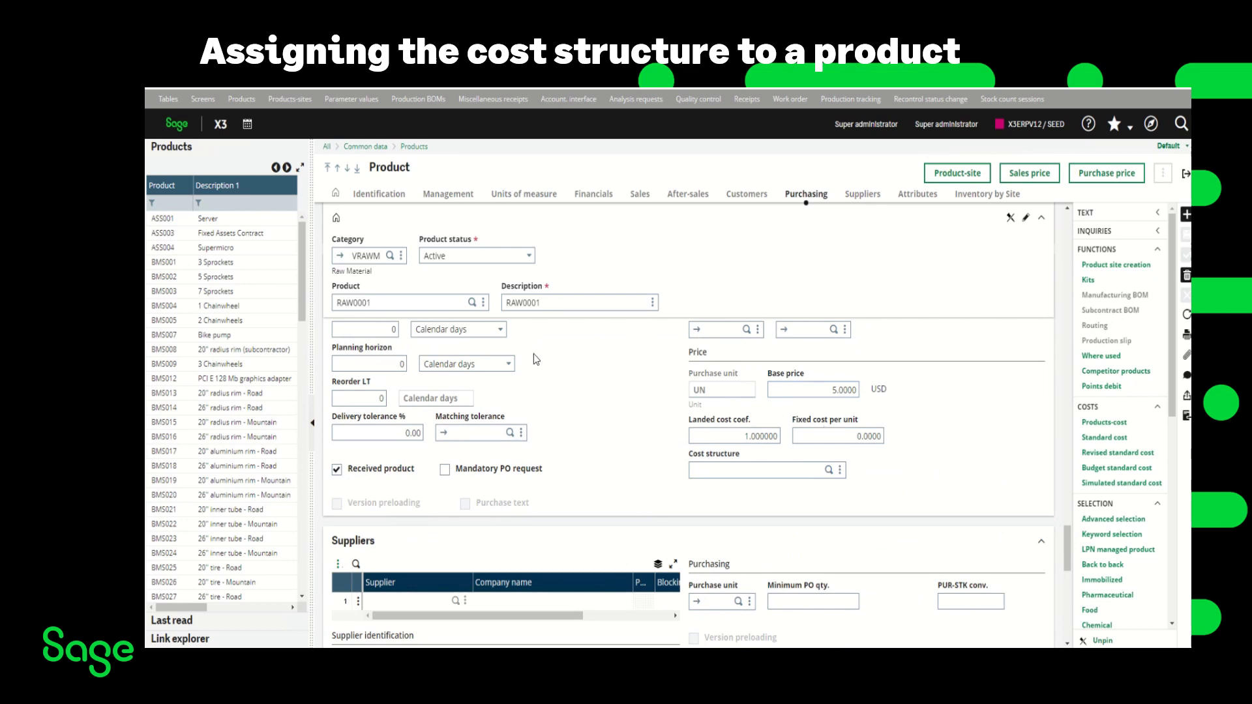
Select COST_NA002 as product RAW0001's cost structure and save the product.
click(829, 471)
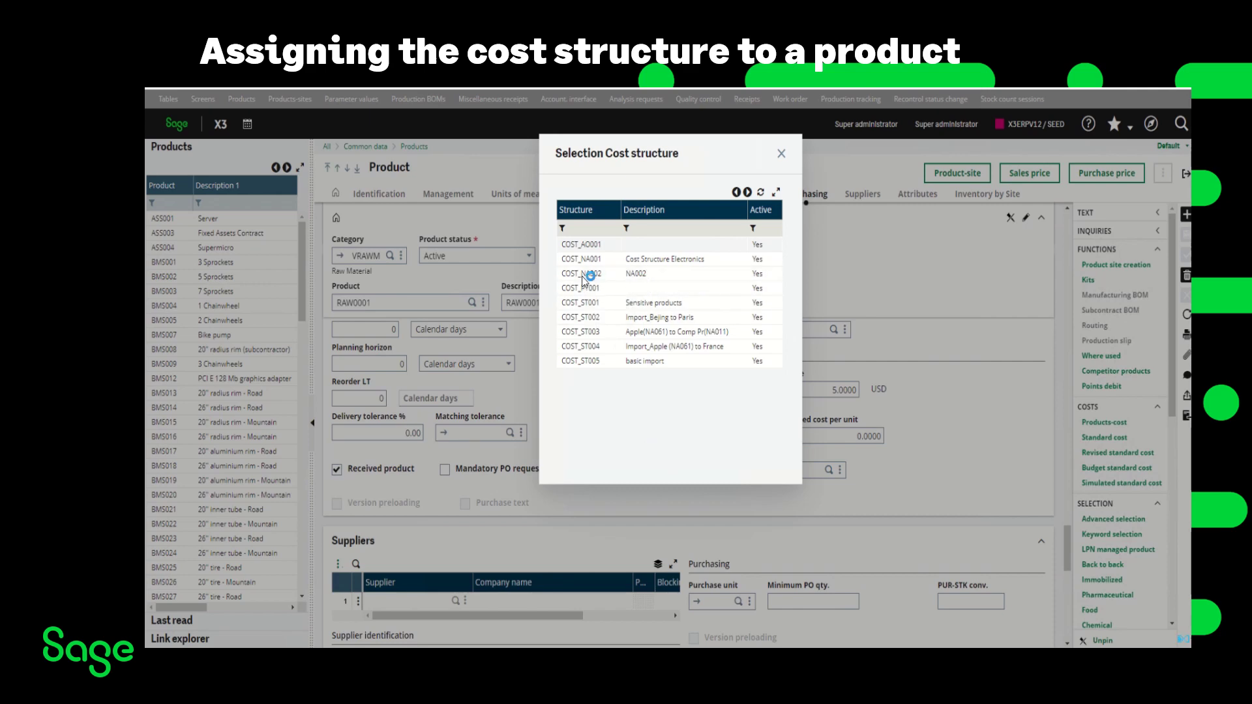
click(584, 274)
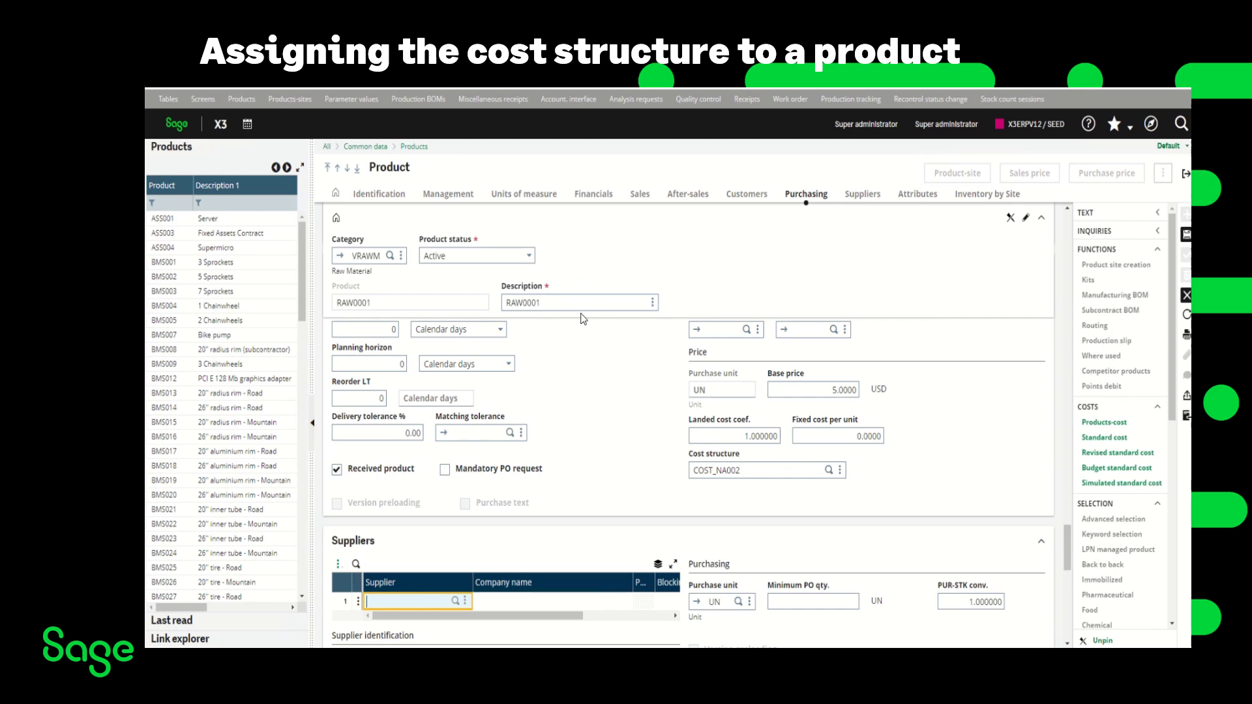
click(1185, 237)
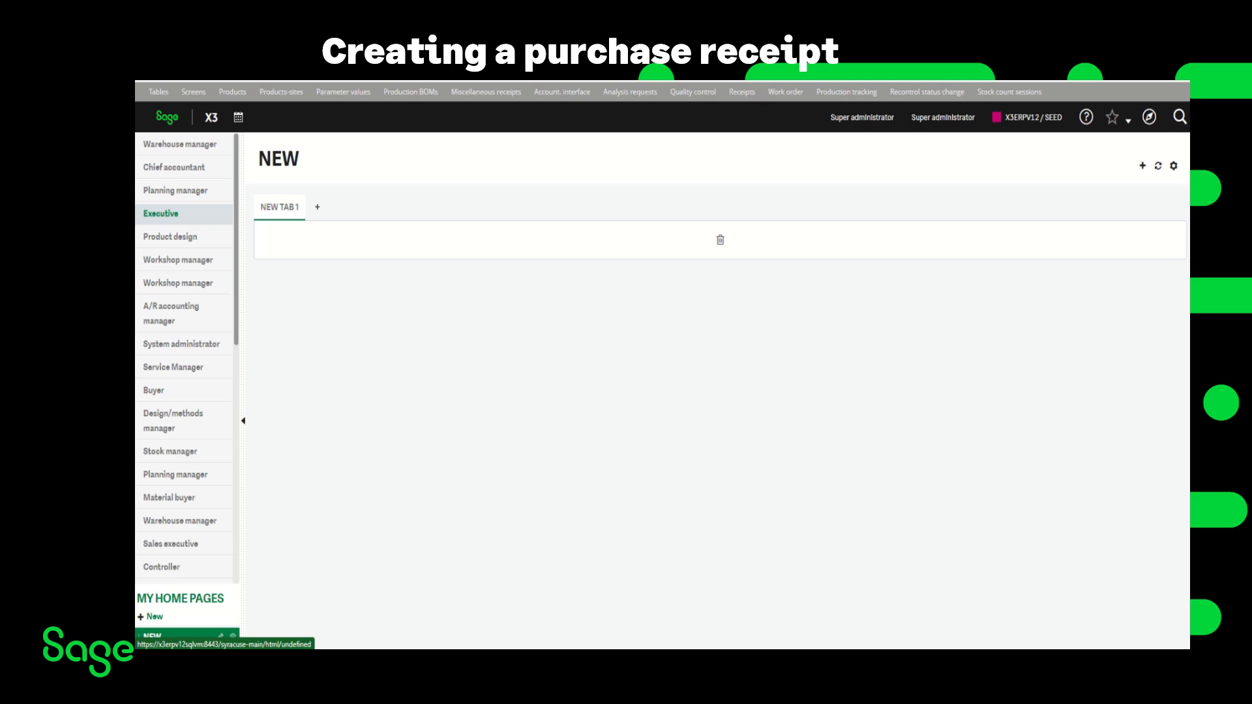
Start a Full entry purchase receipt at site NA012 for supplier NA009, dated 06/21/23.
click(1151, 120)
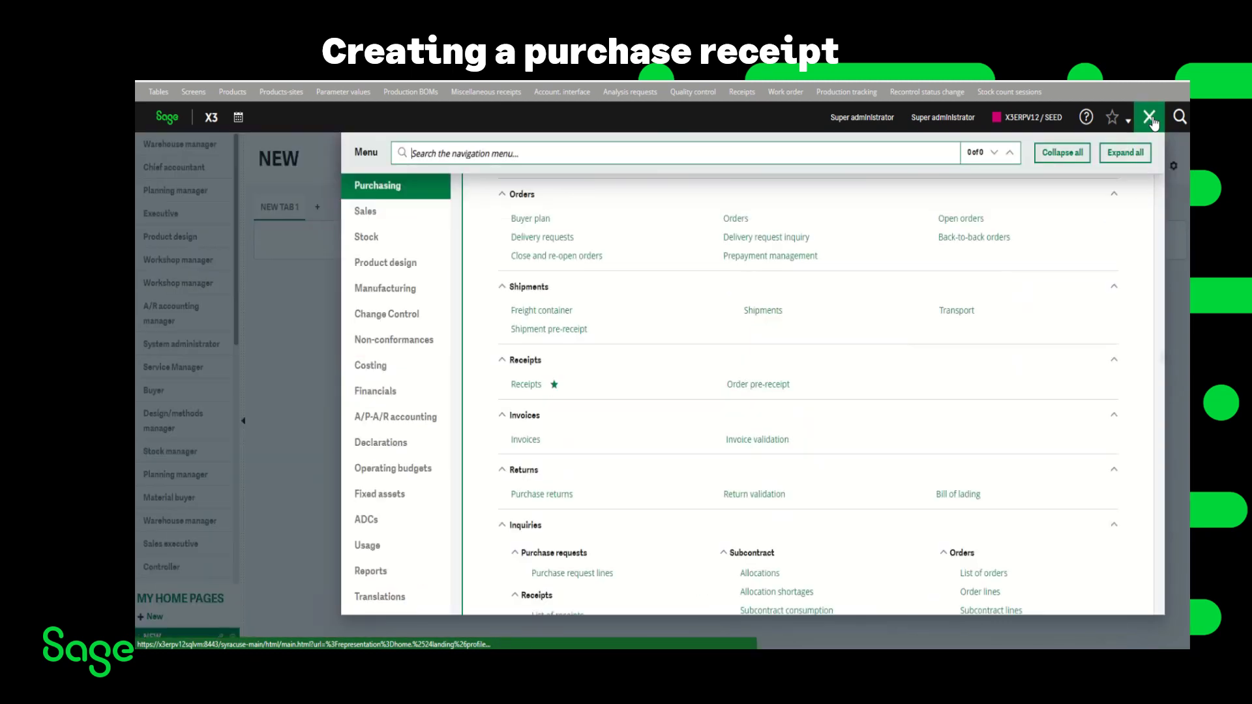
click(523, 386)
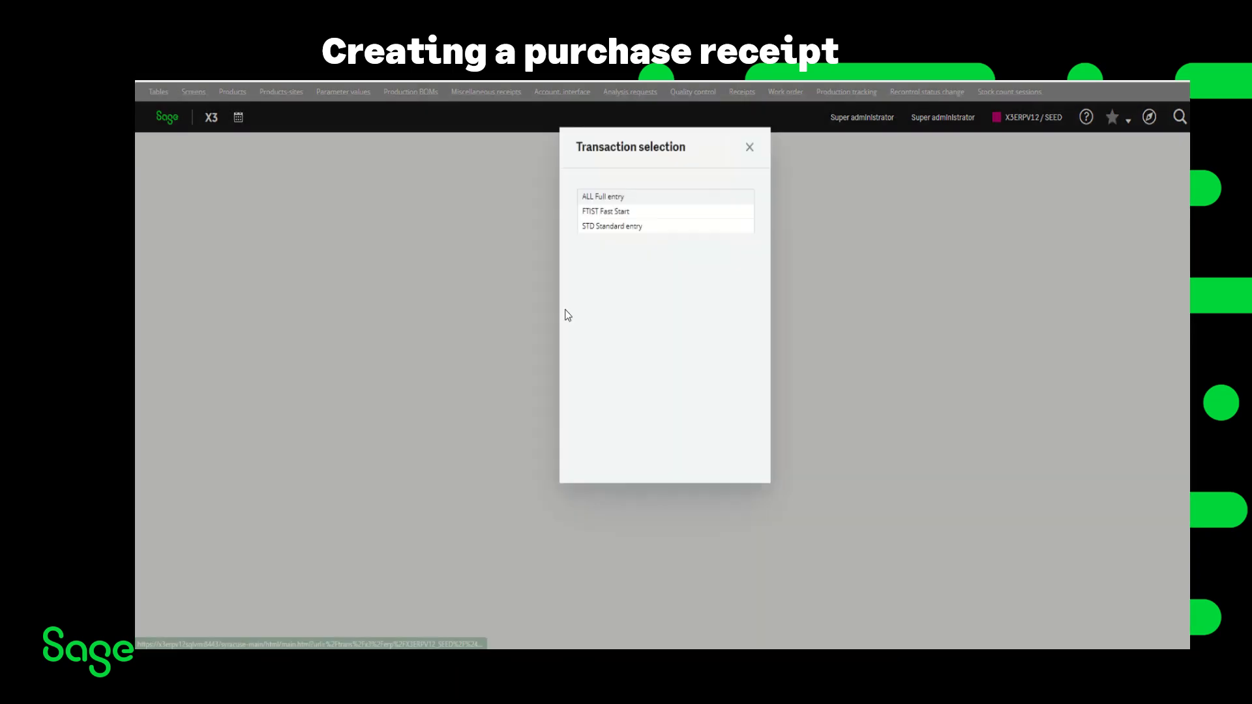
click(626, 197)
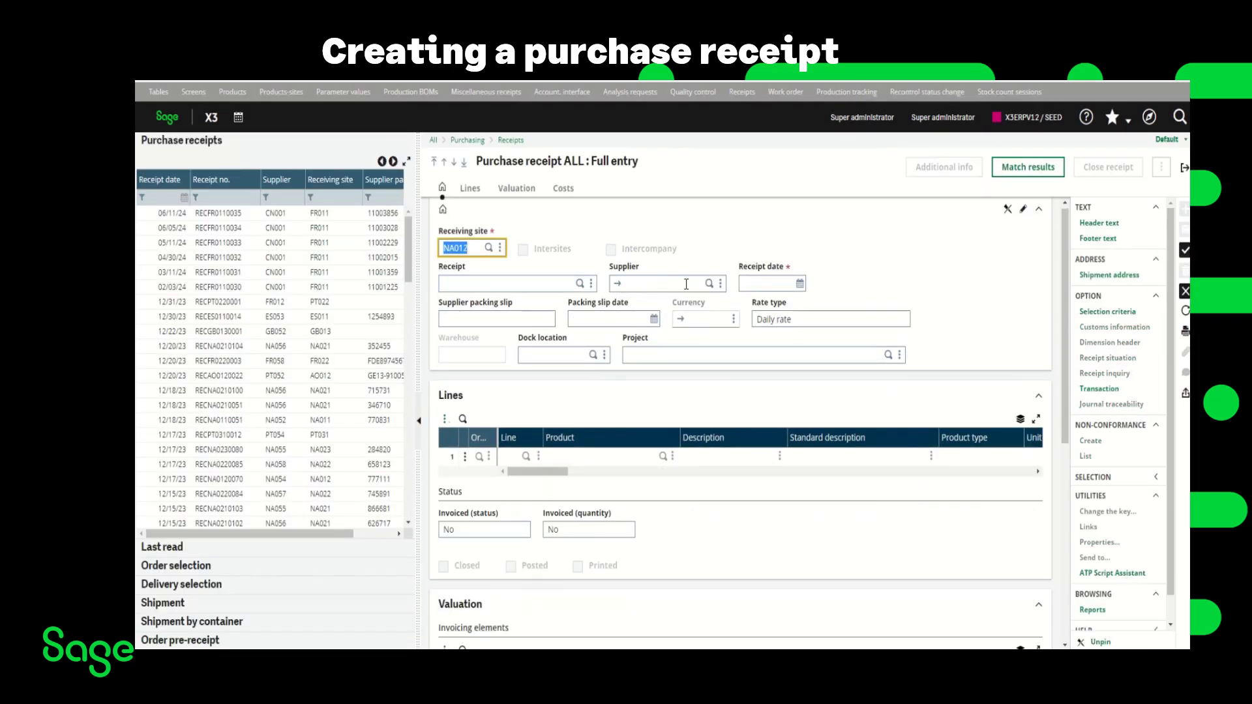
click(686, 284)
text(na)
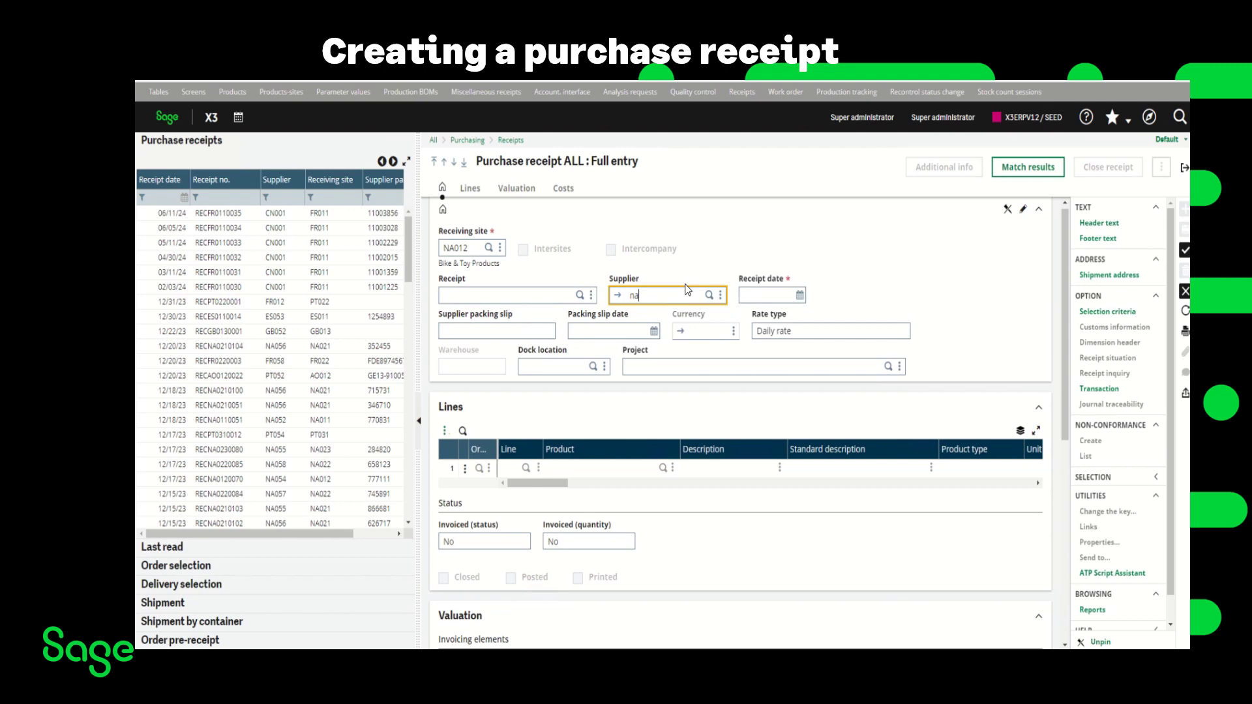
text(009)
key(Tab)
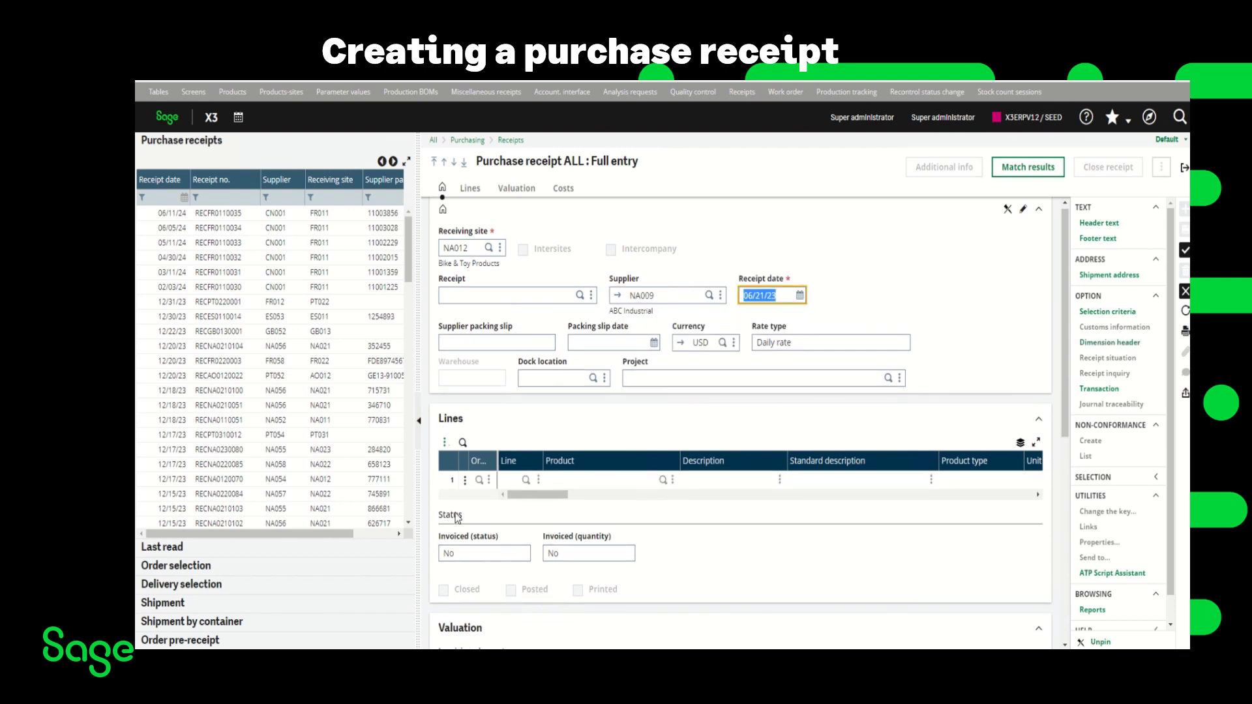
click(465, 480)
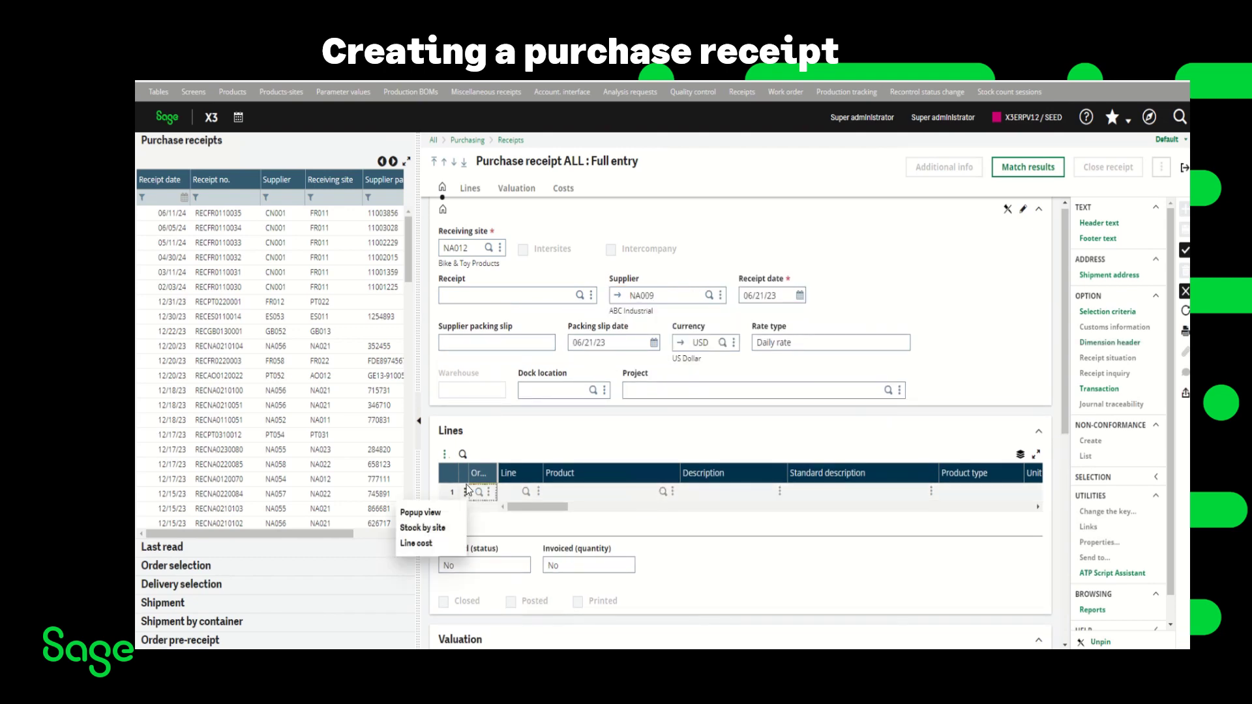
In the line detail form, enter RAW0001, quantity 10, gross price 5.0000, then close it.
click(418, 513)
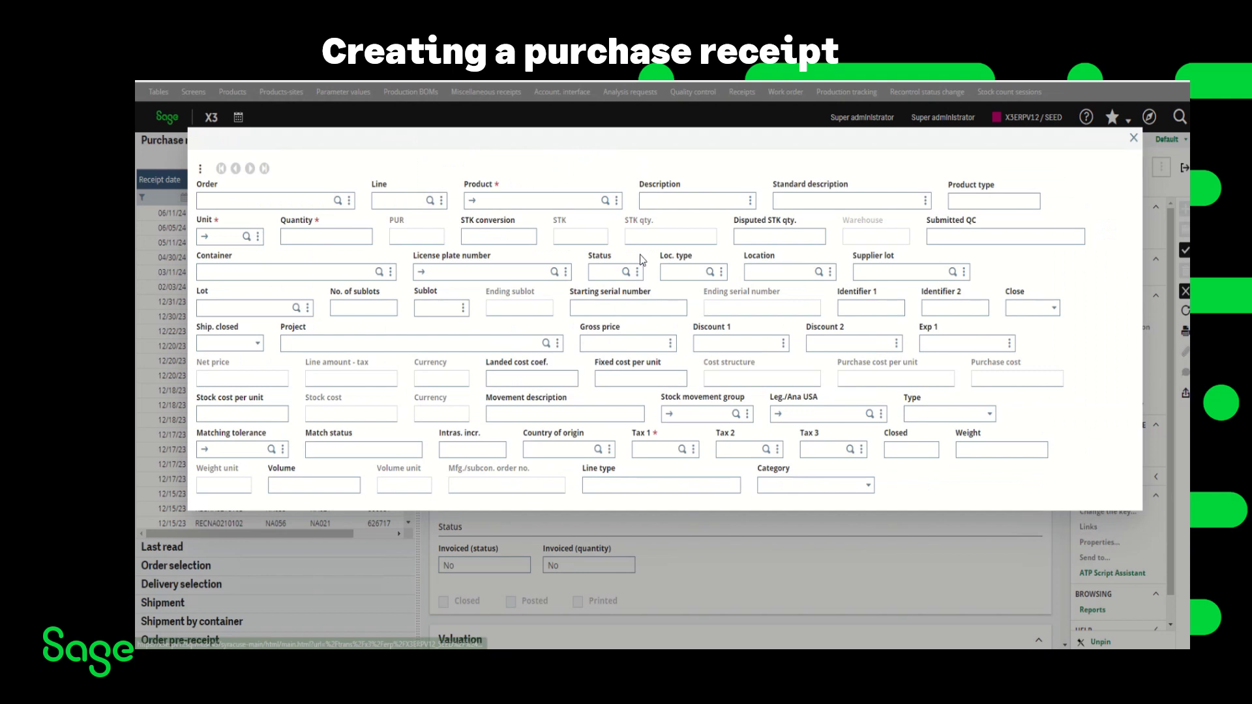
click(509, 200)
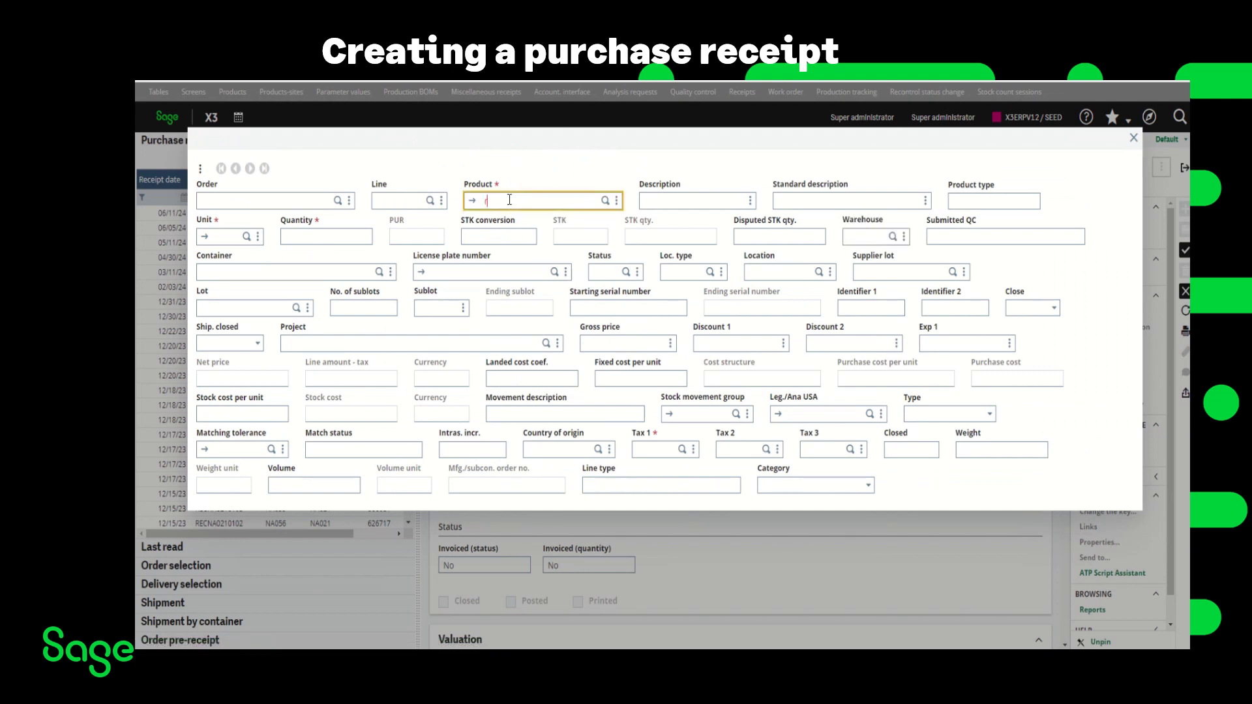
text(RAW0001)
key(Tab)
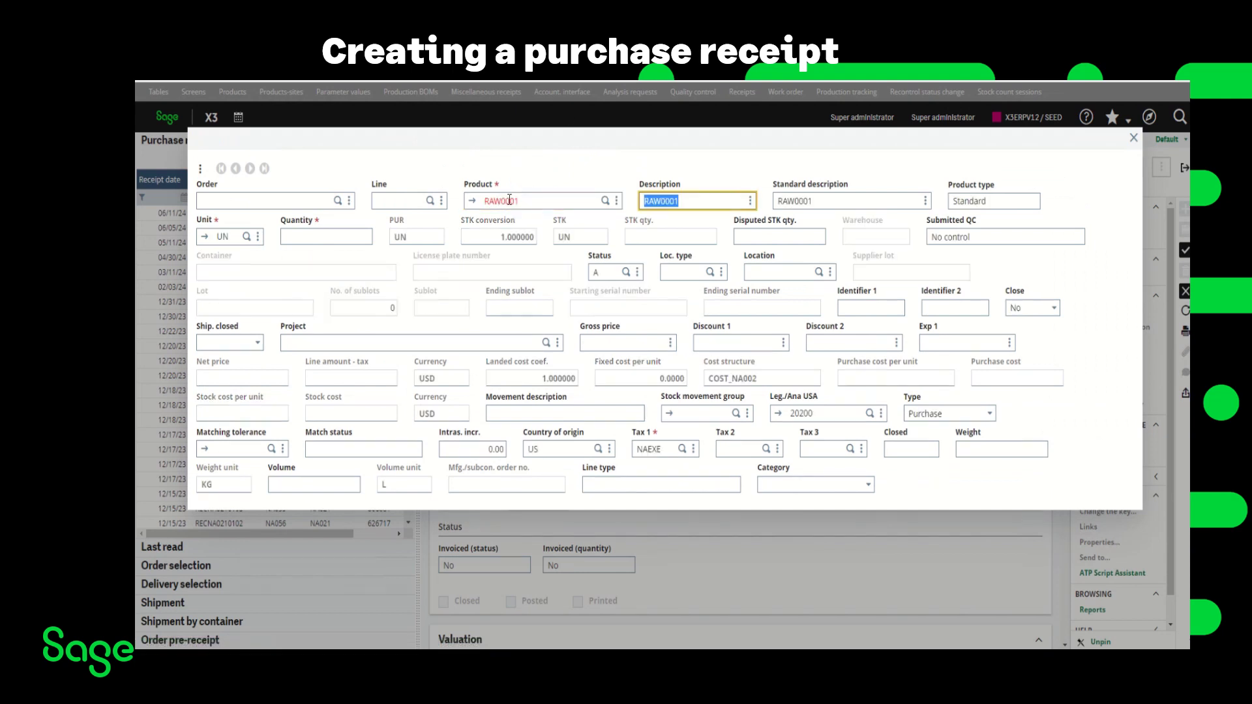
key(Tab)
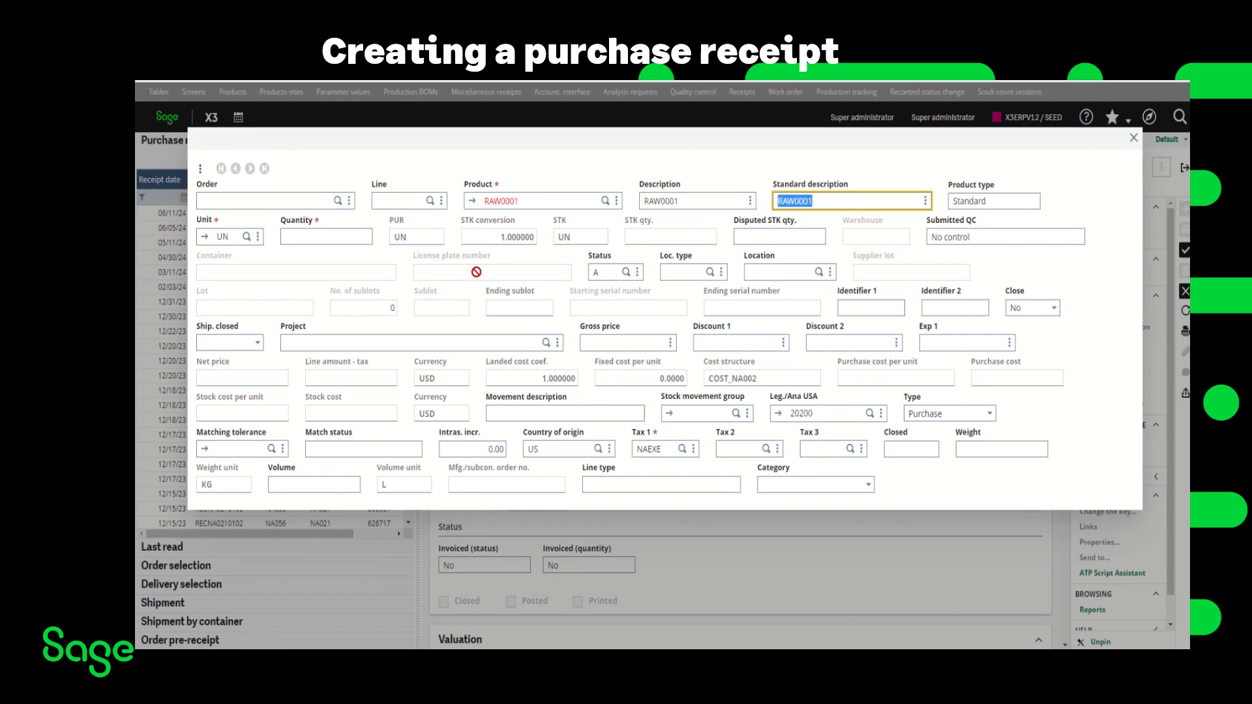
click(354, 239)
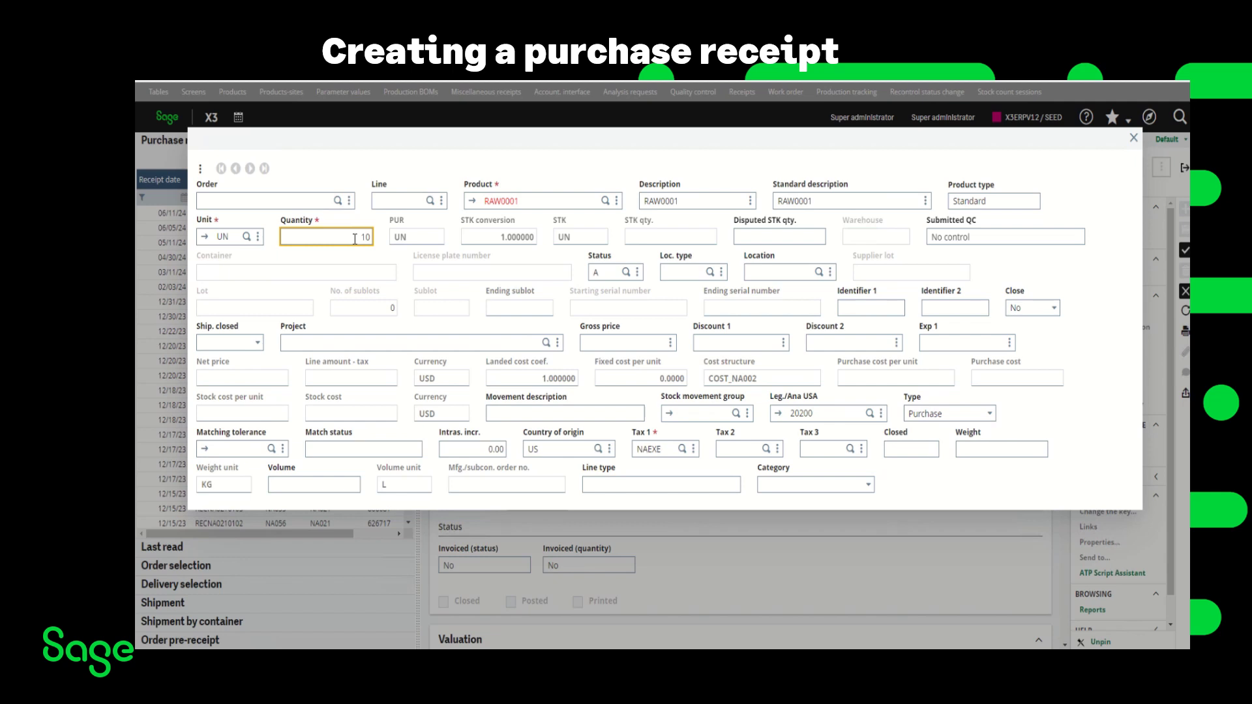
key(Tab)
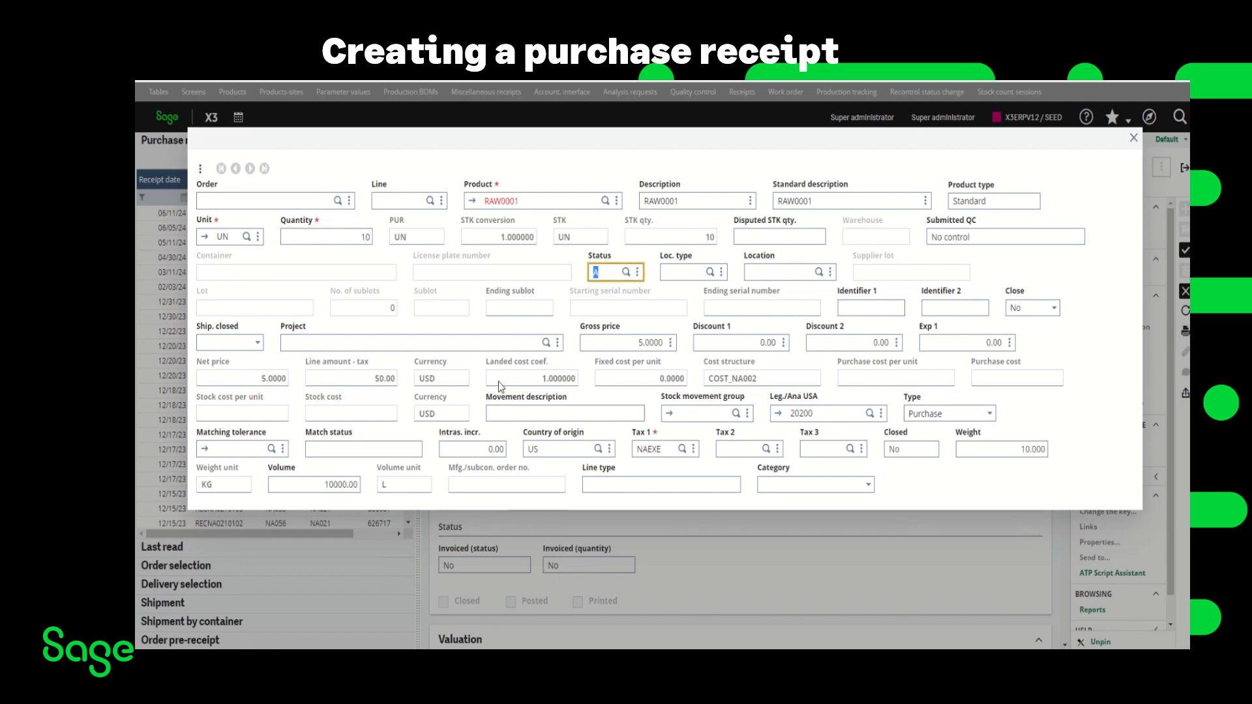
click(625, 343)
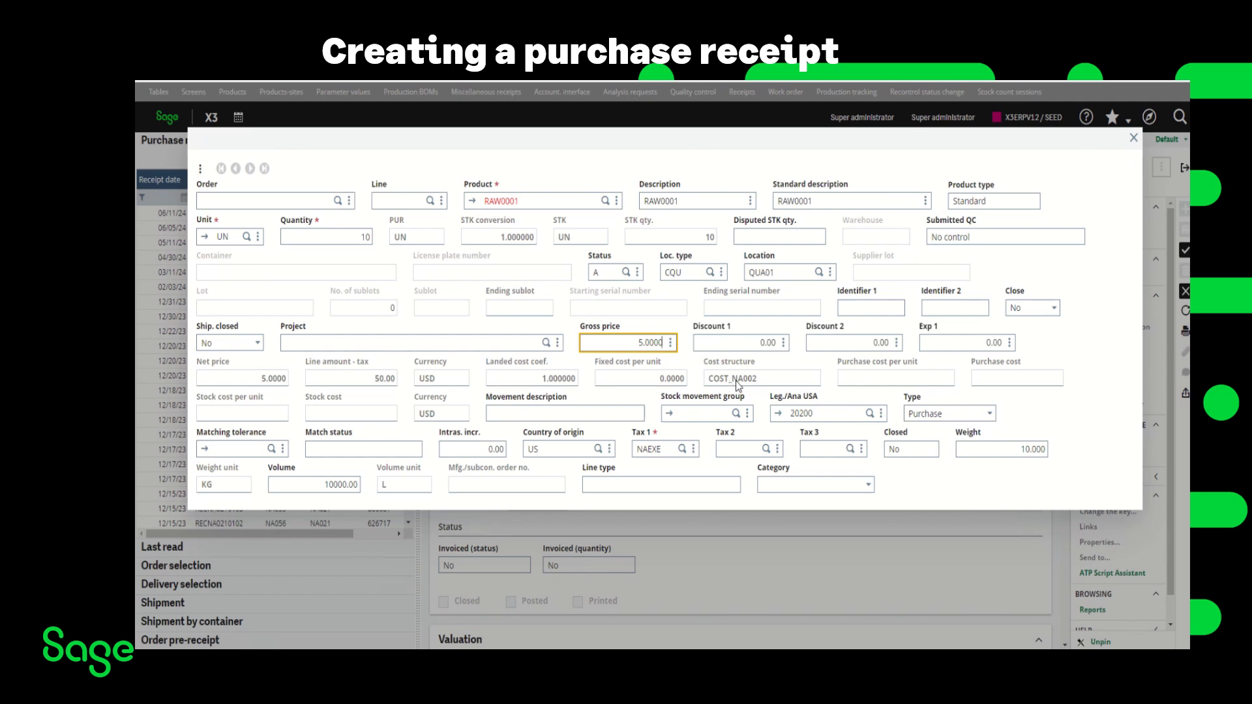
click(694, 416)
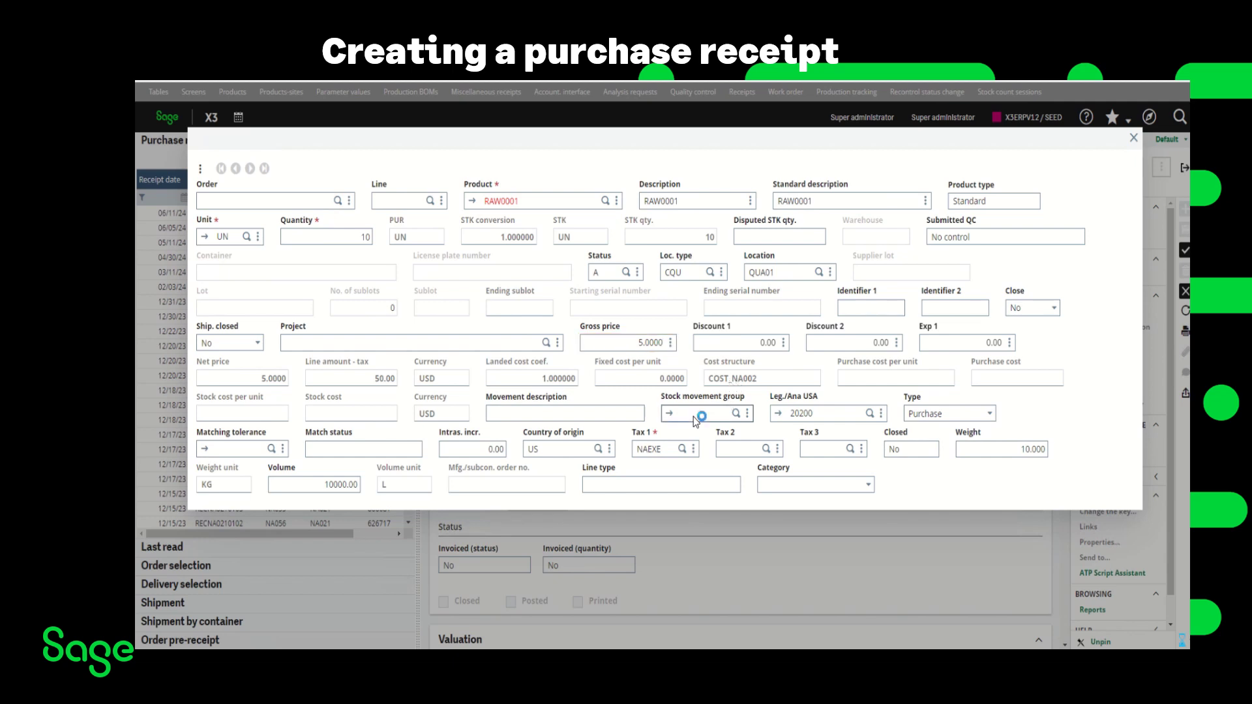
click(1133, 139)
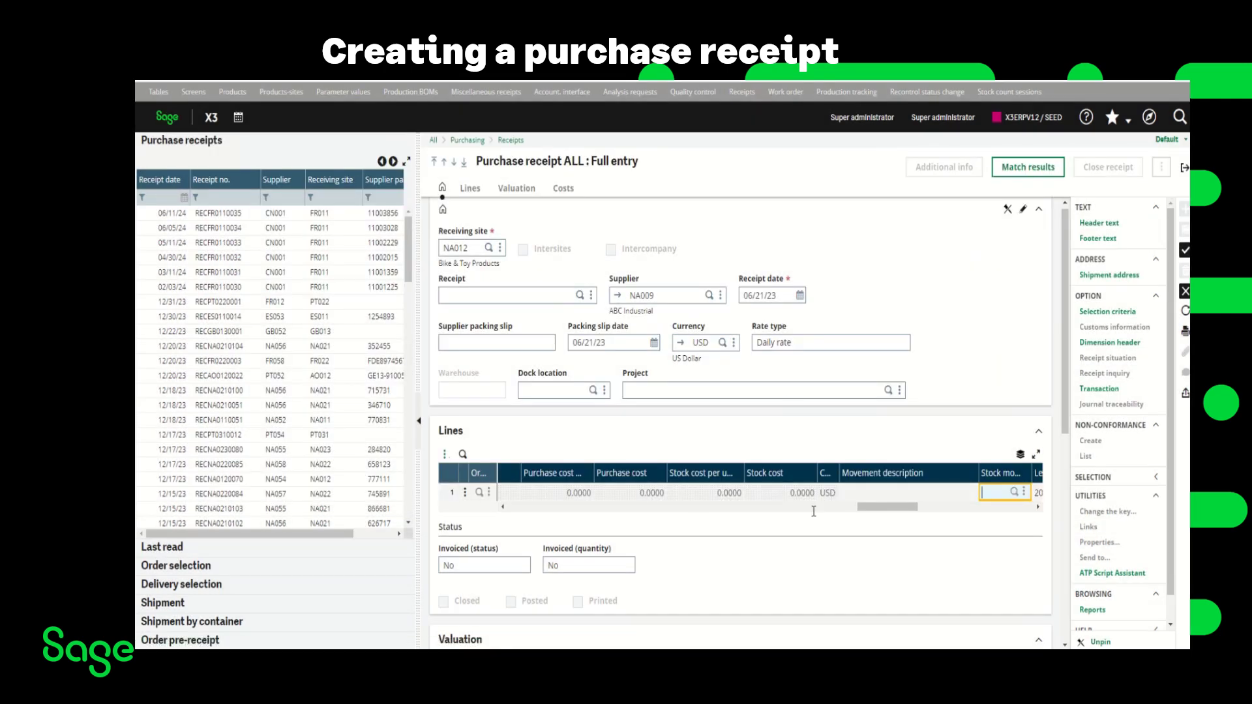
Create receipt RECNA0120088 and view its costs: 50.00 line, 10.00 landed, 60.00 purchase cost total.
click(567, 190)
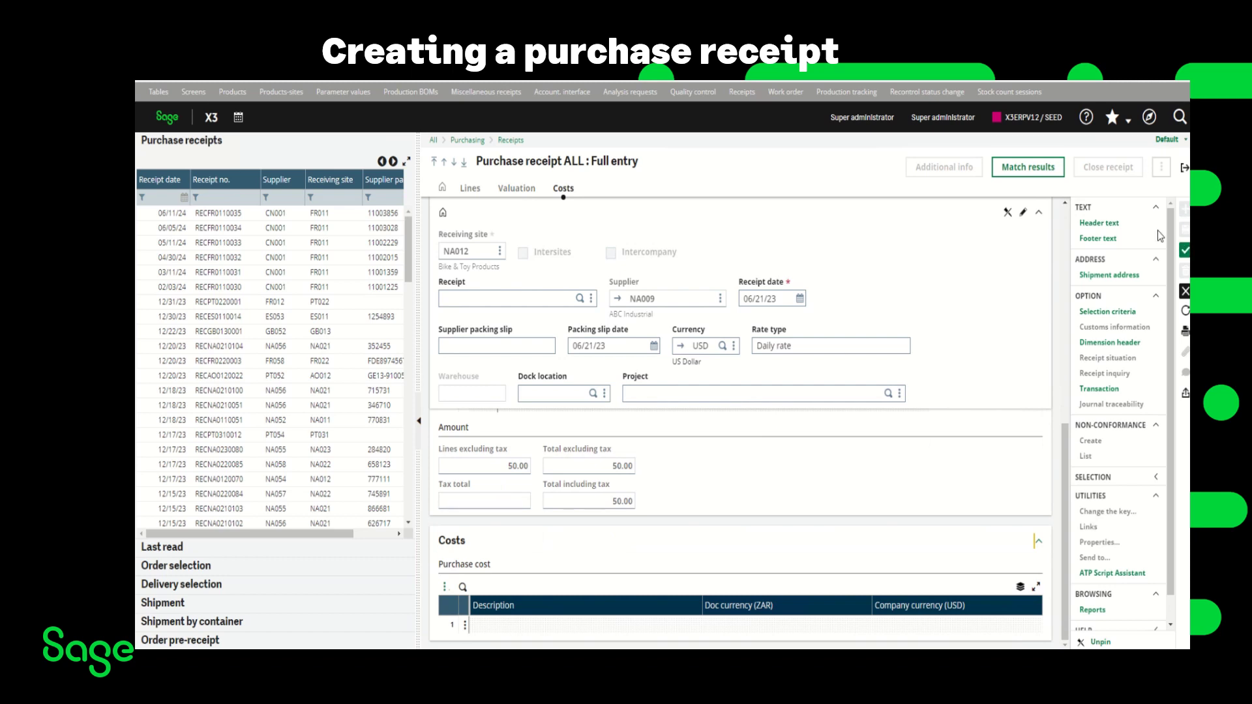
click(1185, 254)
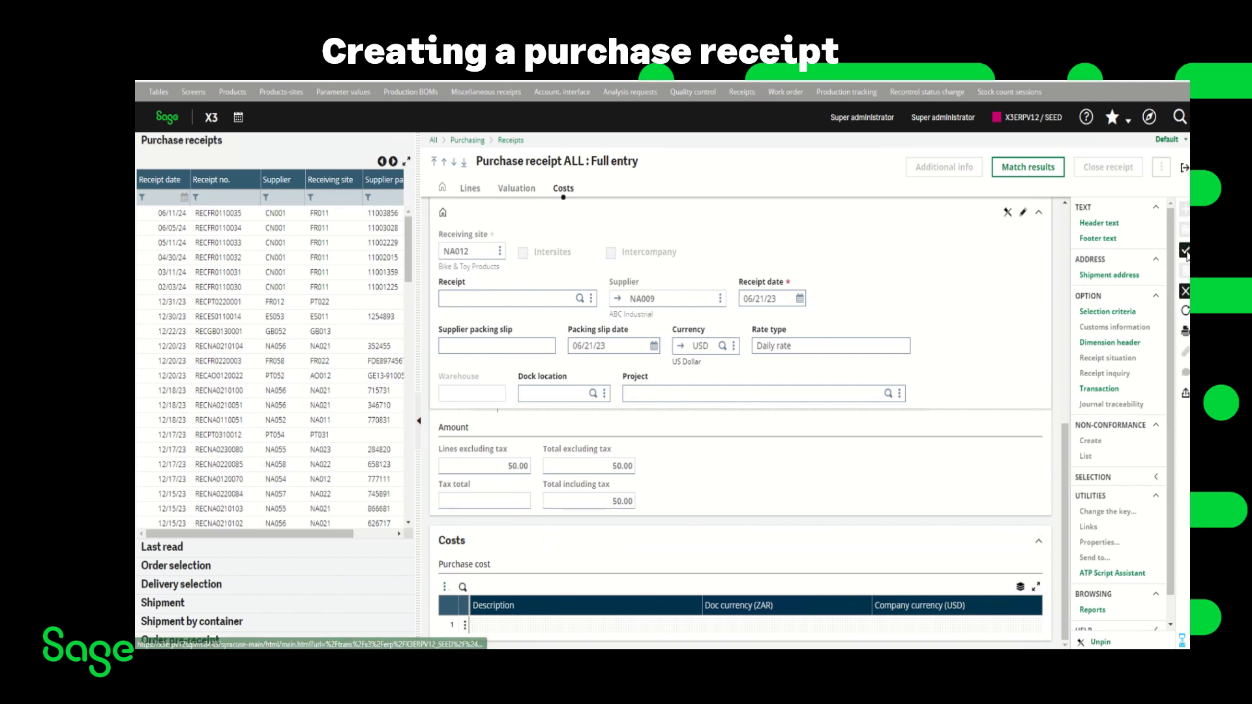
click(567, 190)
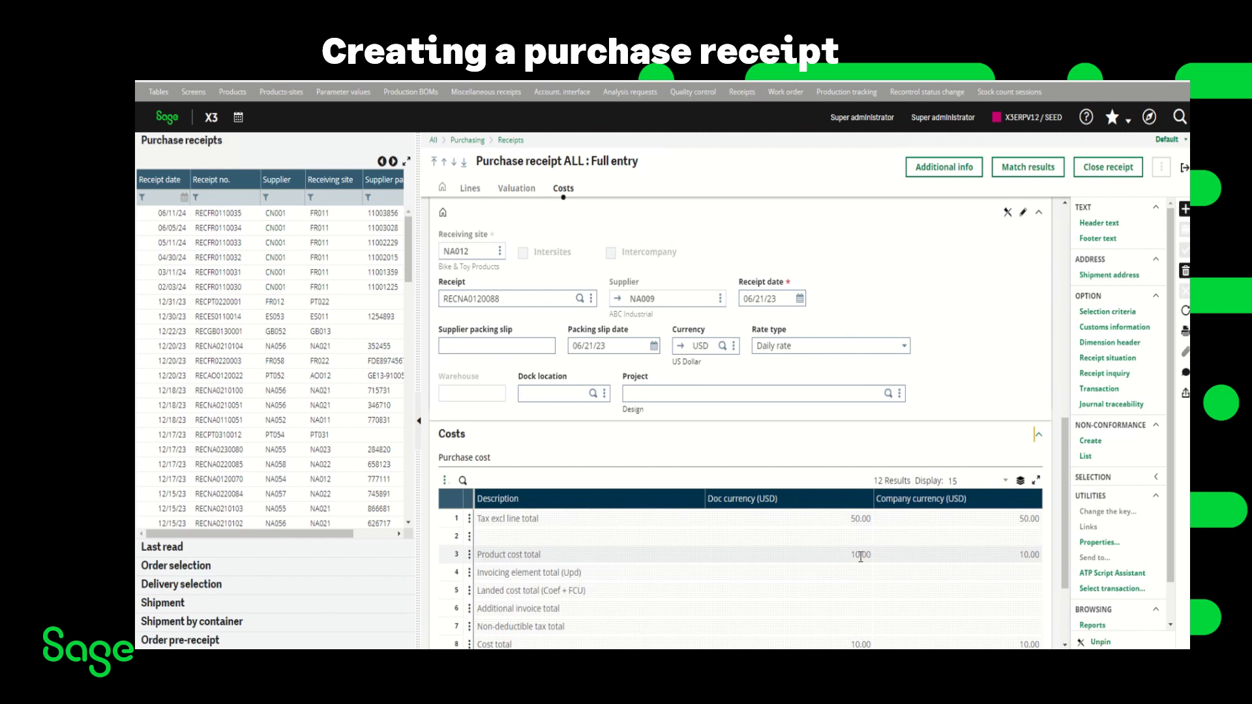
scroll(860, 555, down, 2)
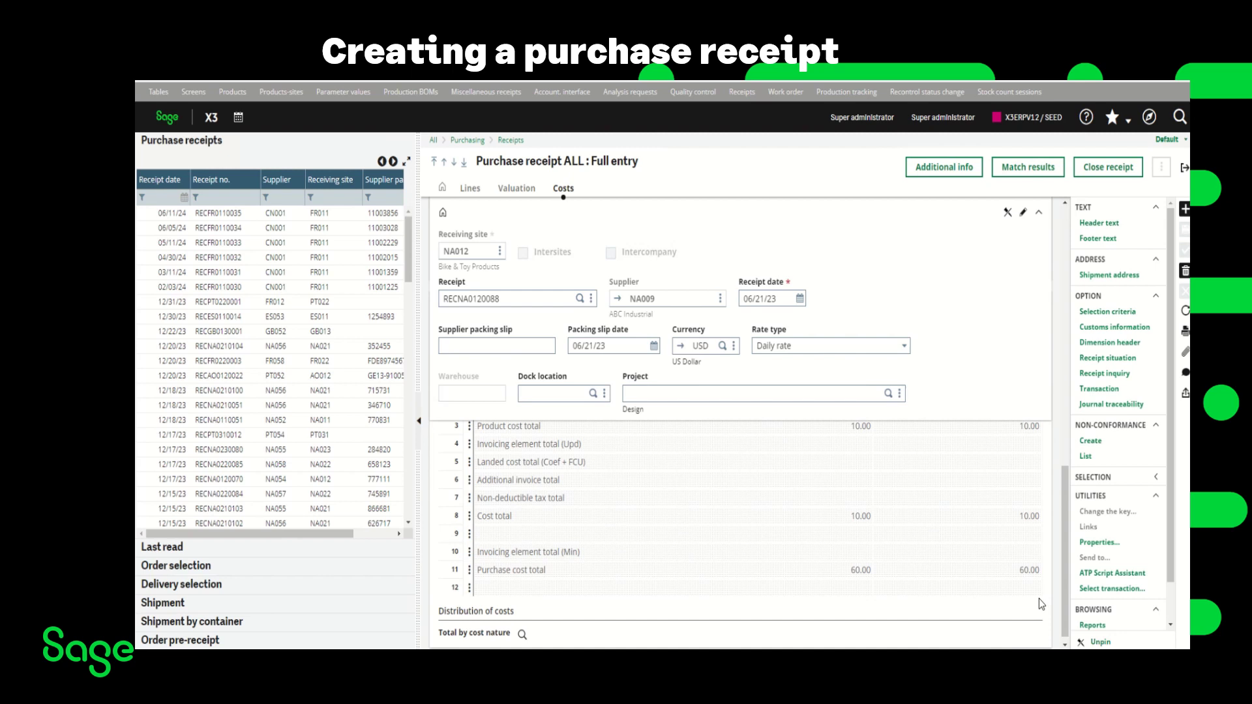